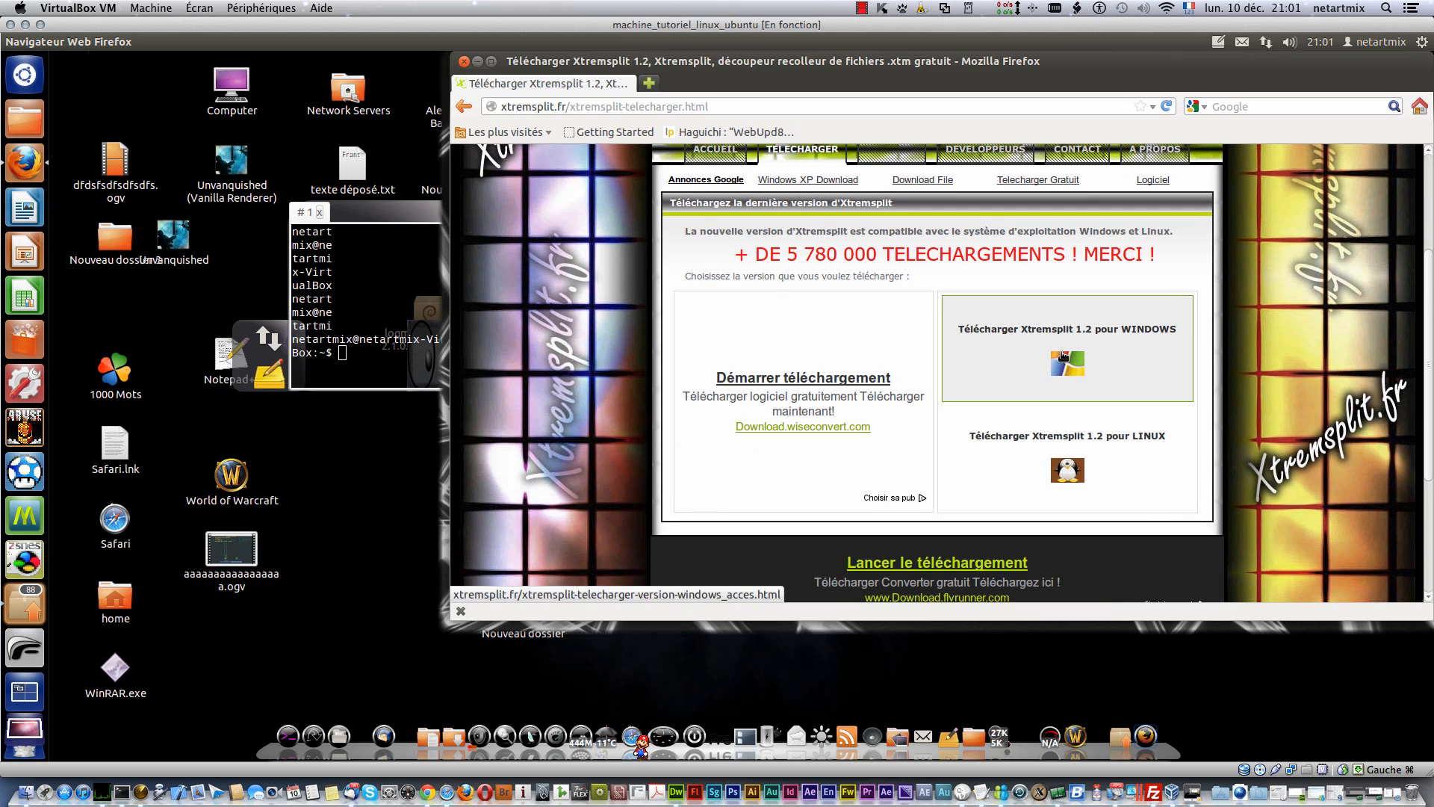
Step: Choose the Windows version of Xtremsplit 1.2 and continue past the payment section to its download page
click(1046, 339)
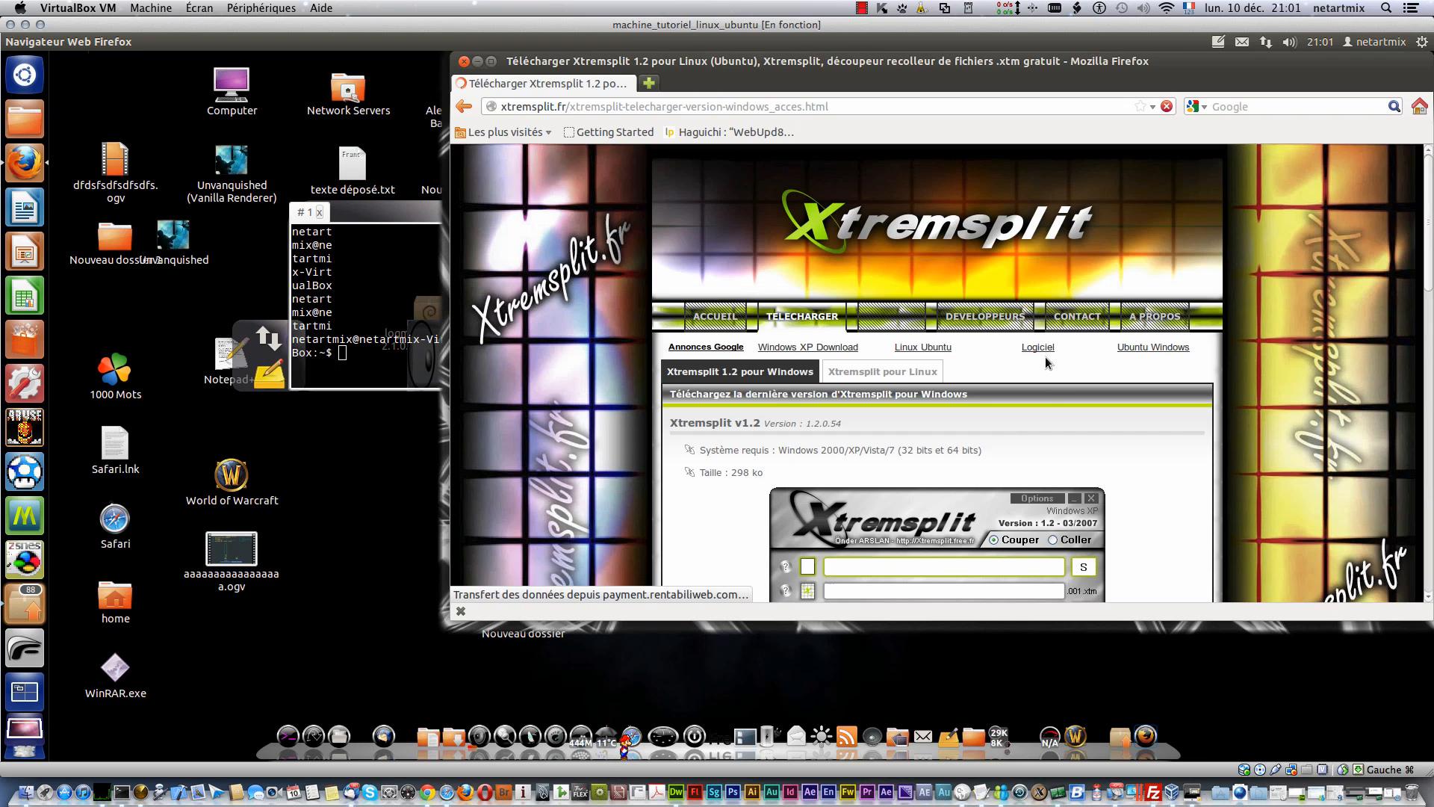
scroll(1046, 356, down, 5)
scroll(936, 290, down, 9)
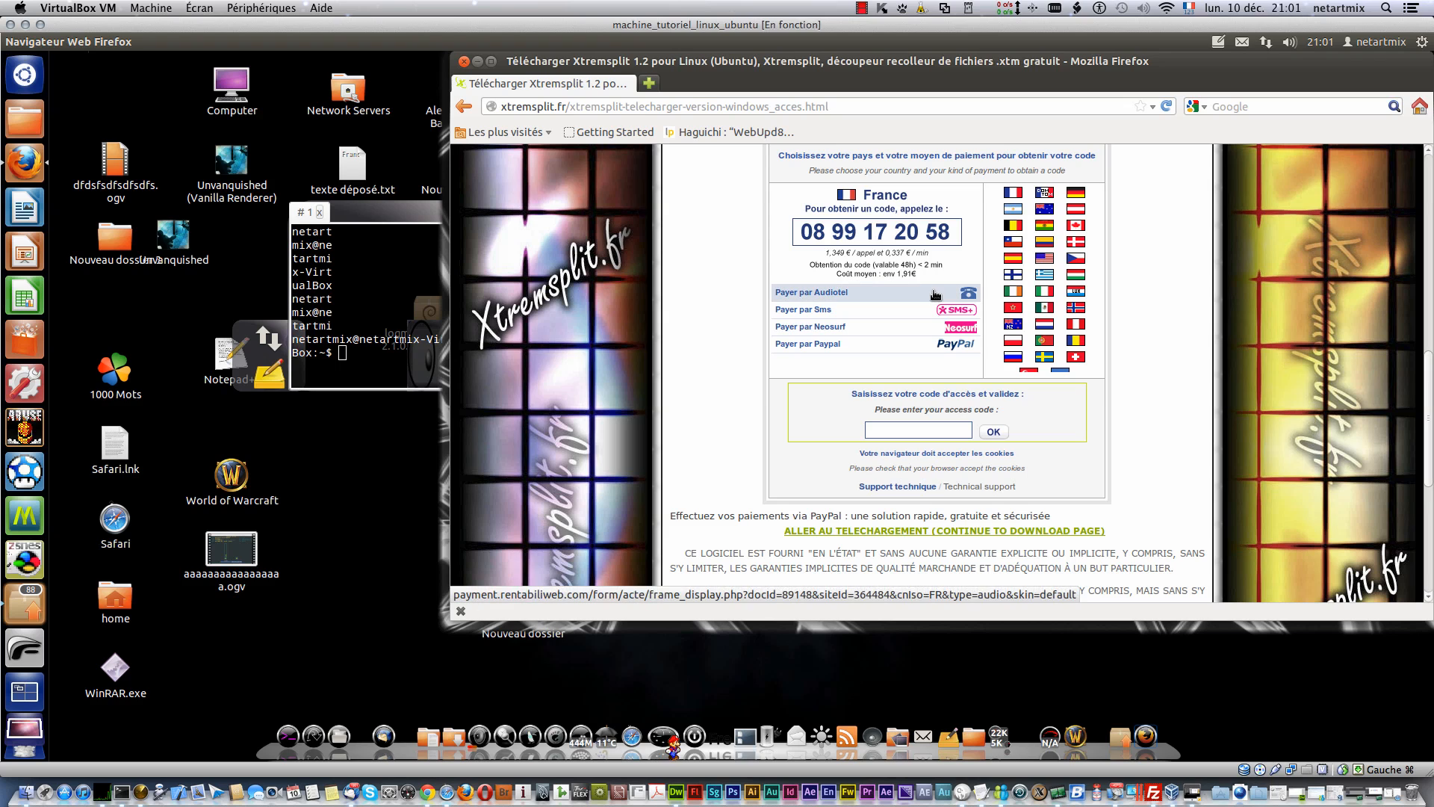
scroll(936, 294, down, 2)
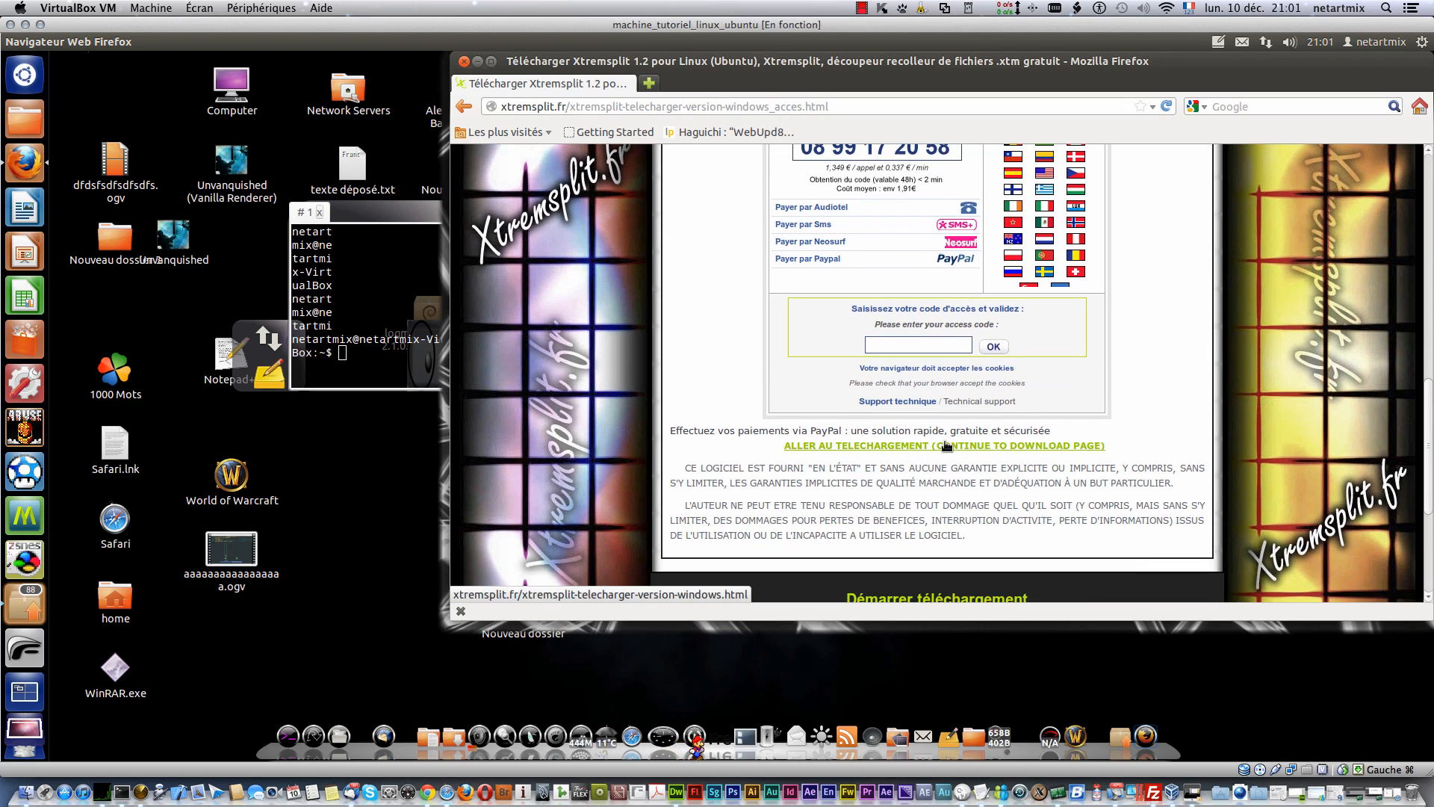
click(912, 446)
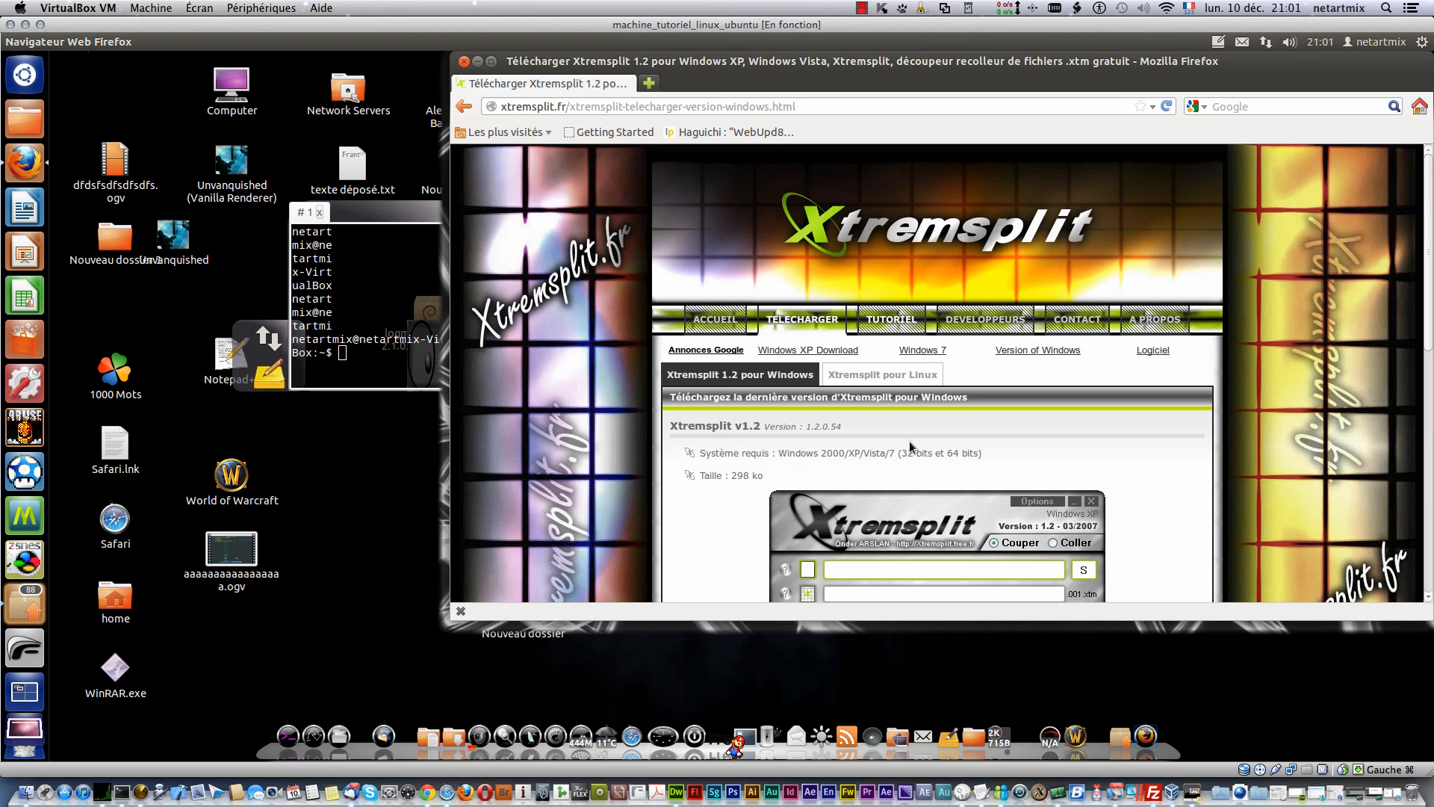
Step: Download Xtremsplit.exe by saving the file instead of opening it with Mono Runtime, and close the browser window
scroll(909, 441, down, 6)
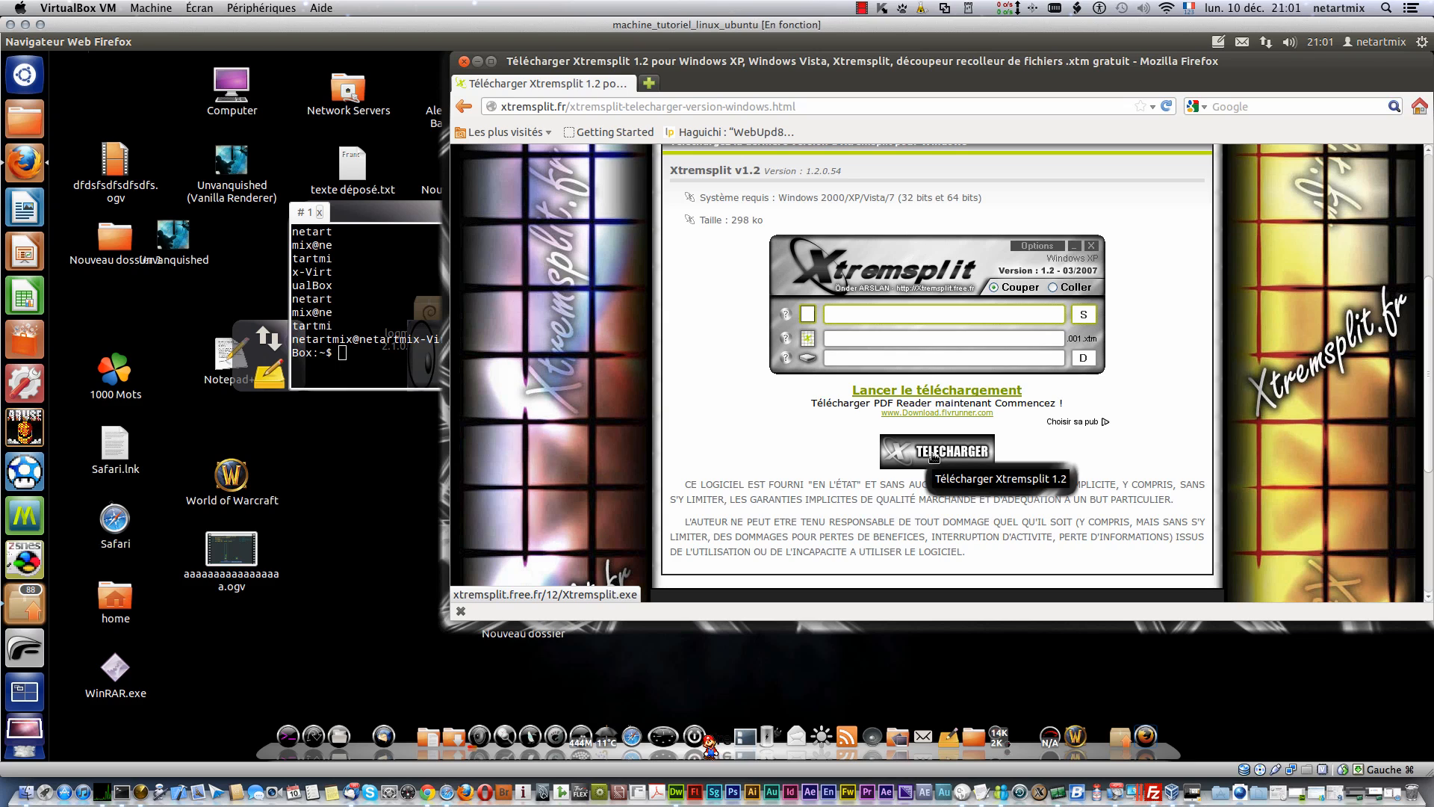
click(934, 456)
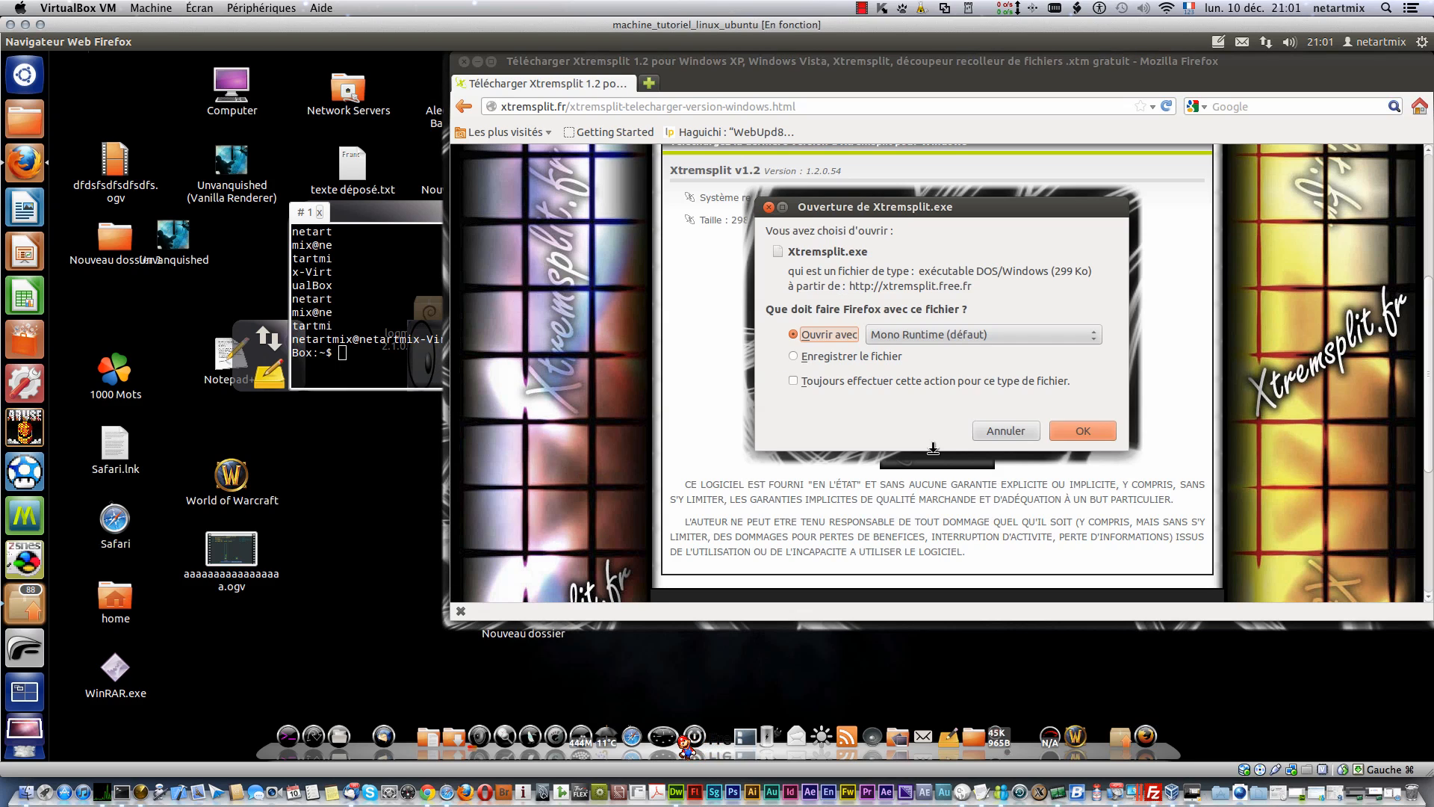
click(904, 336)
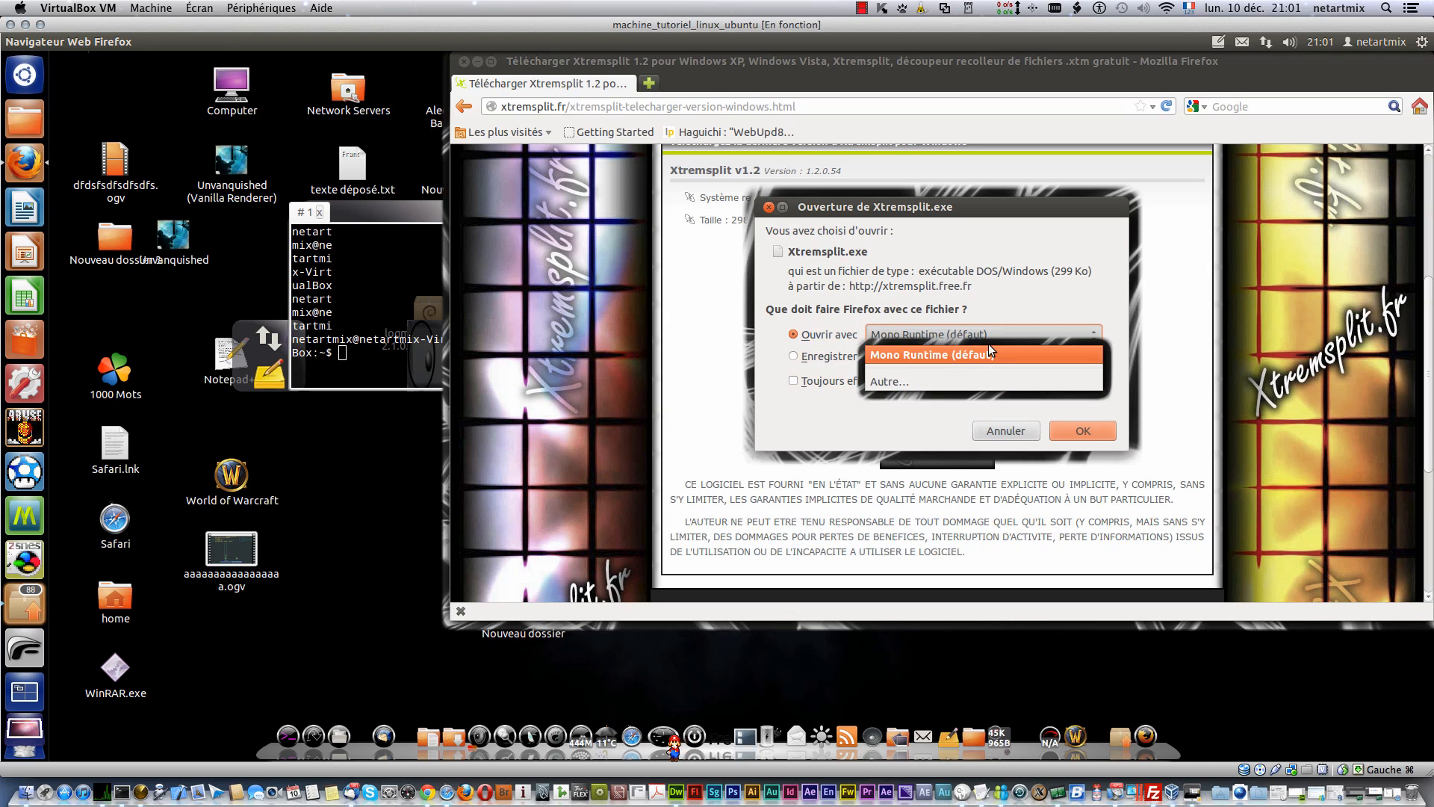
click(756, 354)
click(807, 357)
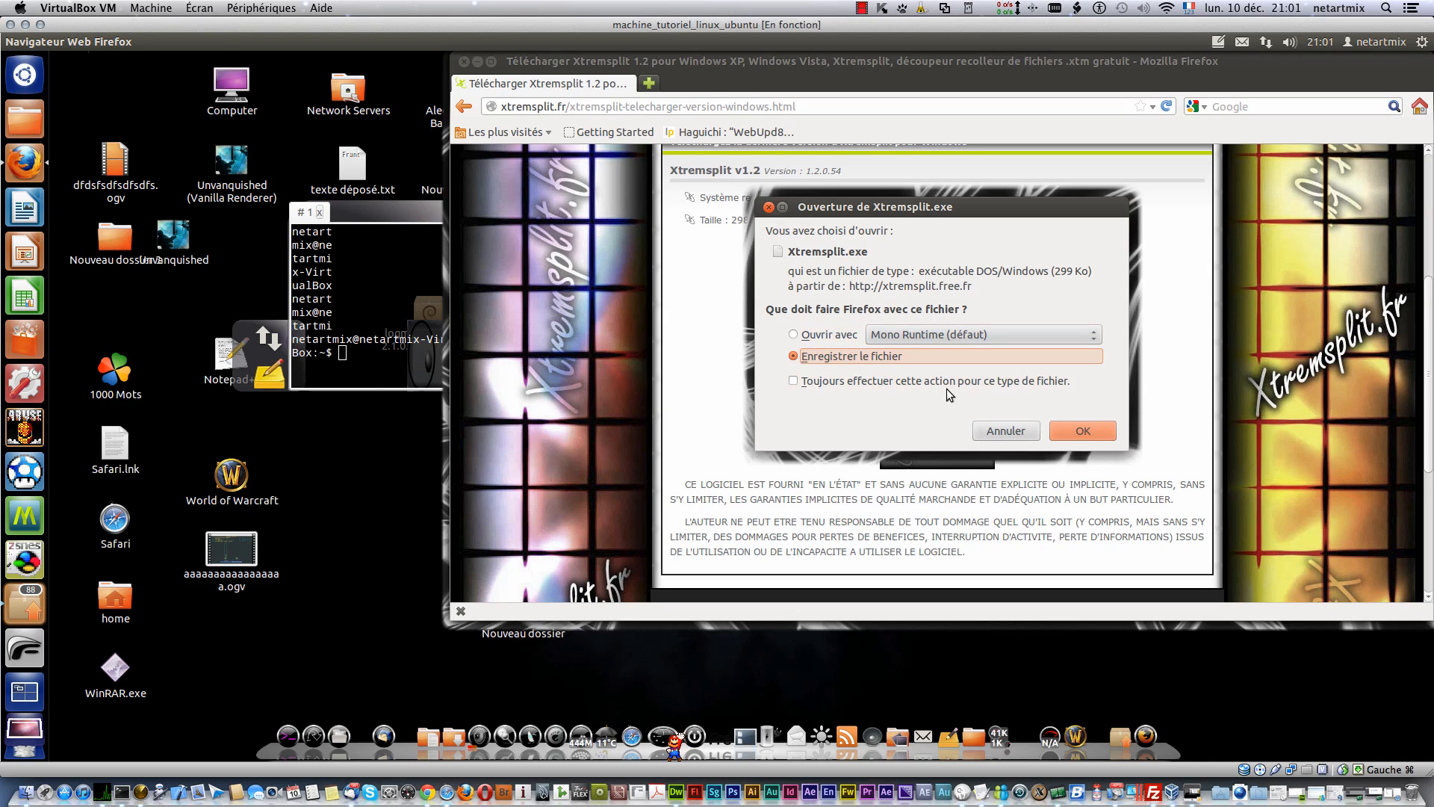
click(1088, 430)
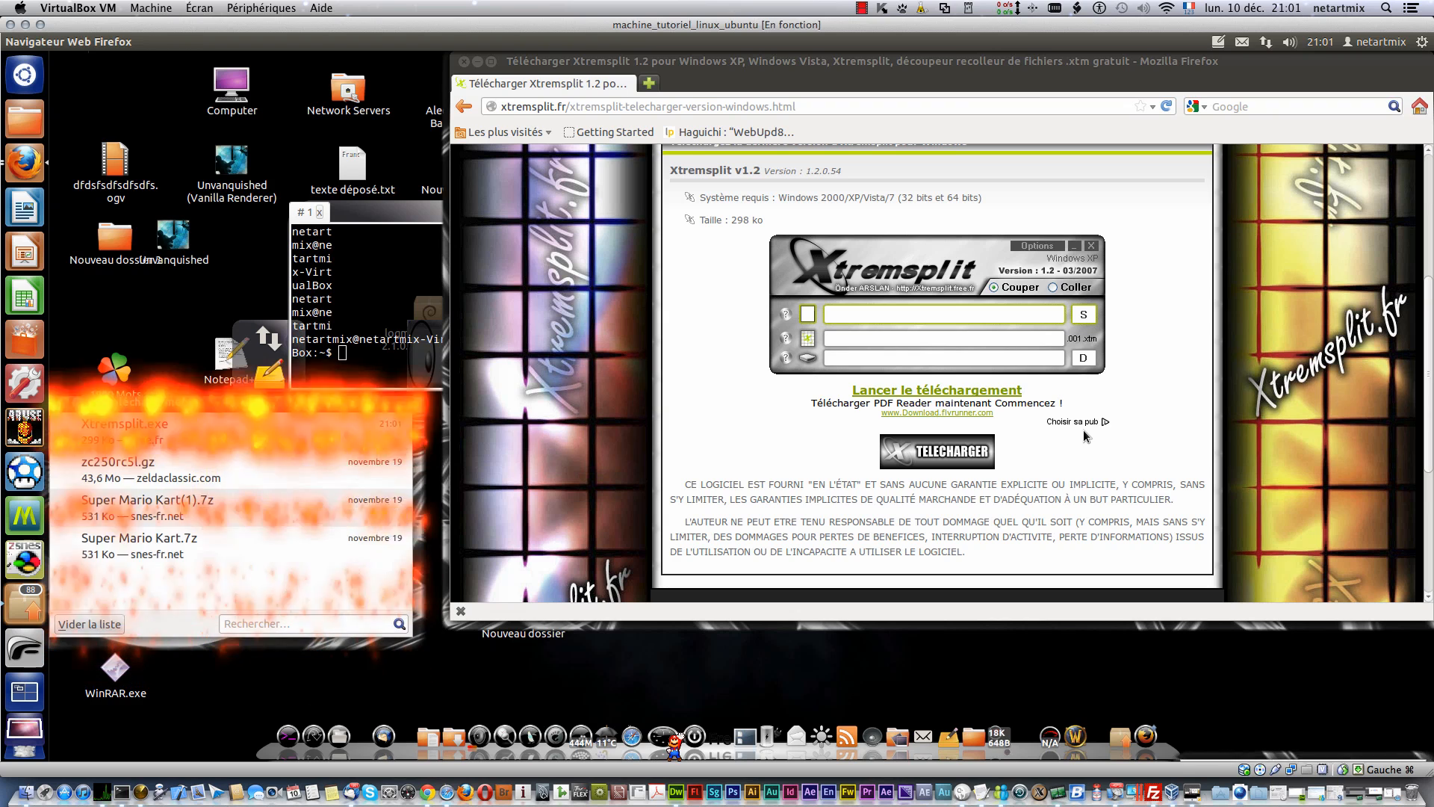
click(464, 62)
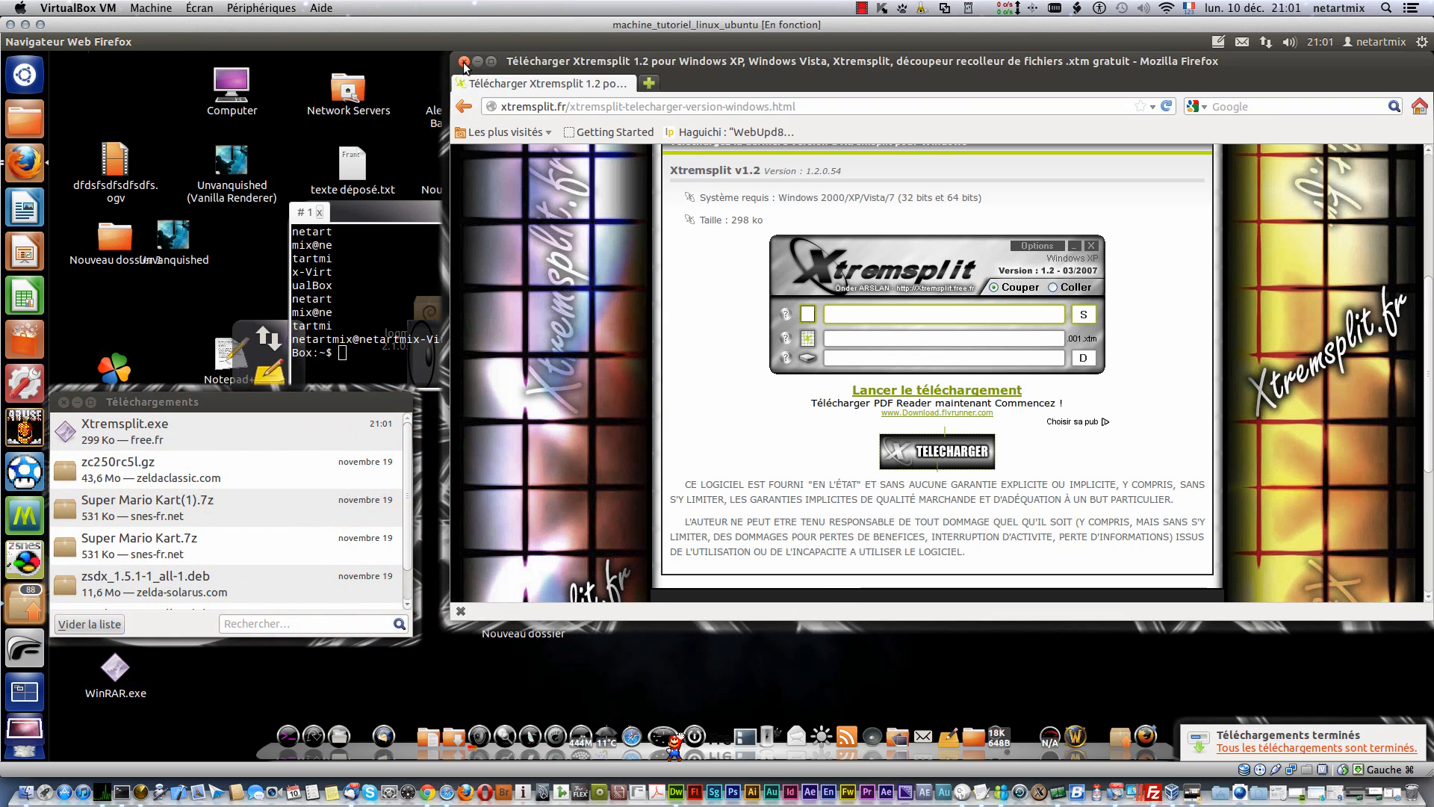
Step: Allow Xtremsplit.exe in the Téléchargements folder to be executed as a program through its permissions
click(30, 120)
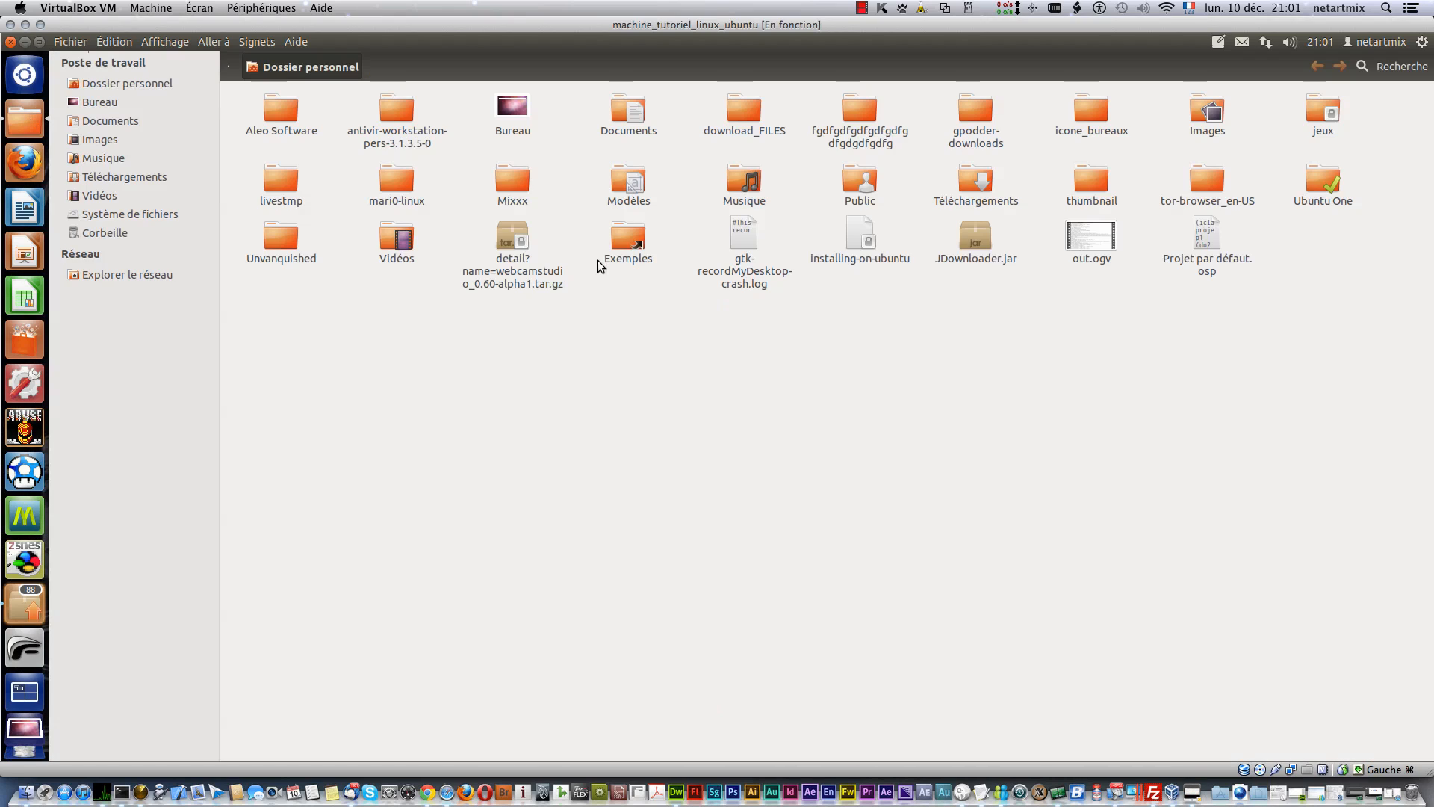
double_click(975, 182)
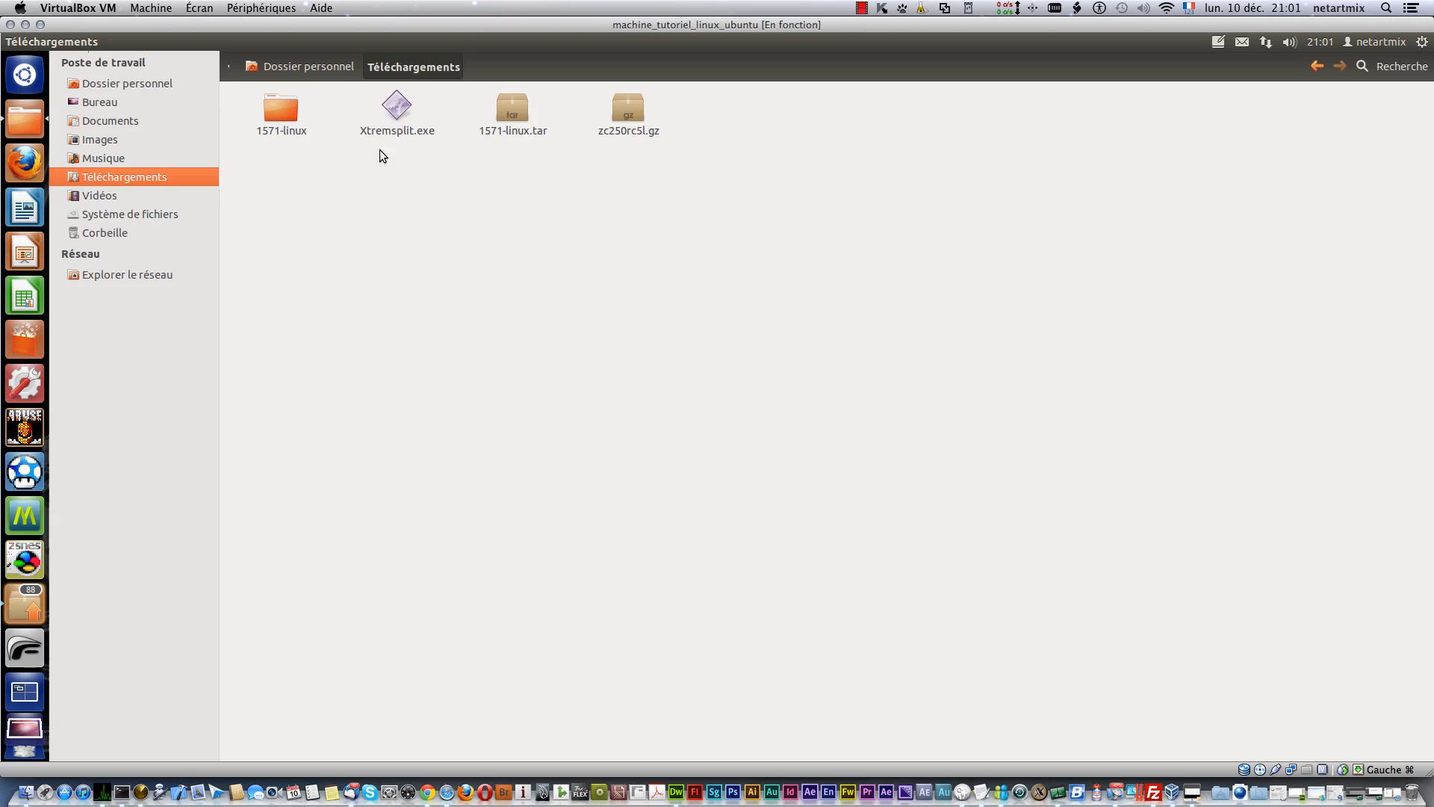
click(393, 123)
right_click(401, 118)
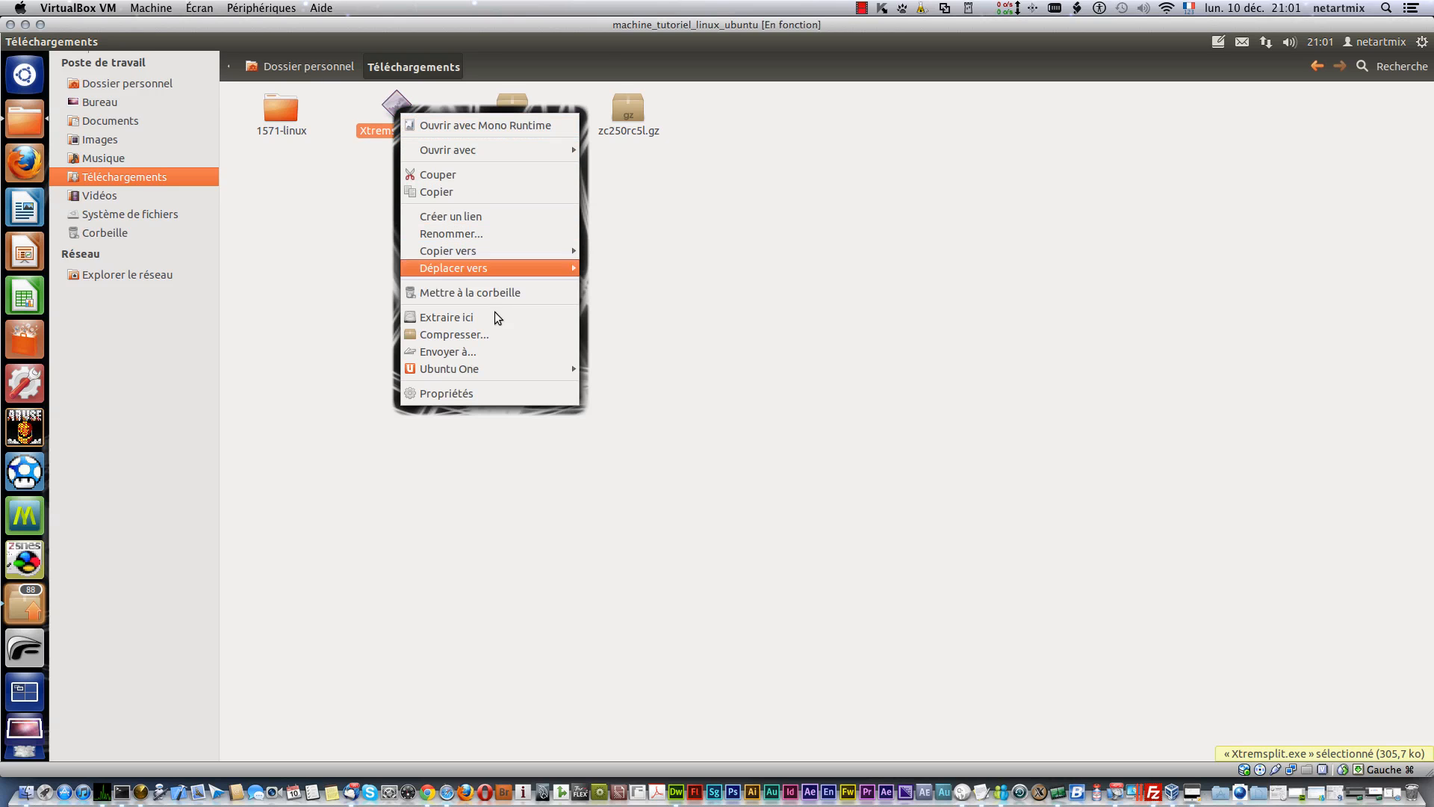
click(507, 393)
click(568, 216)
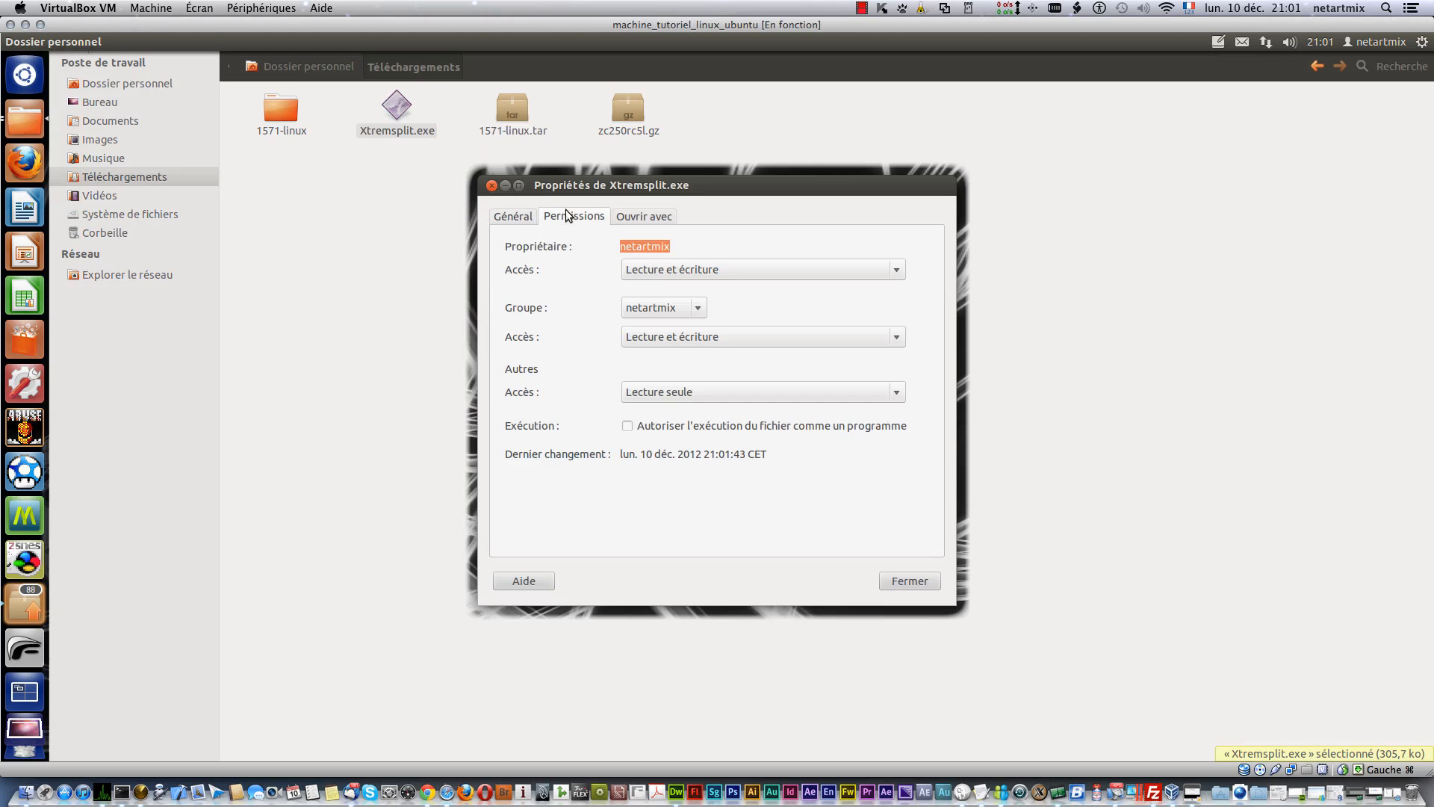
click(630, 426)
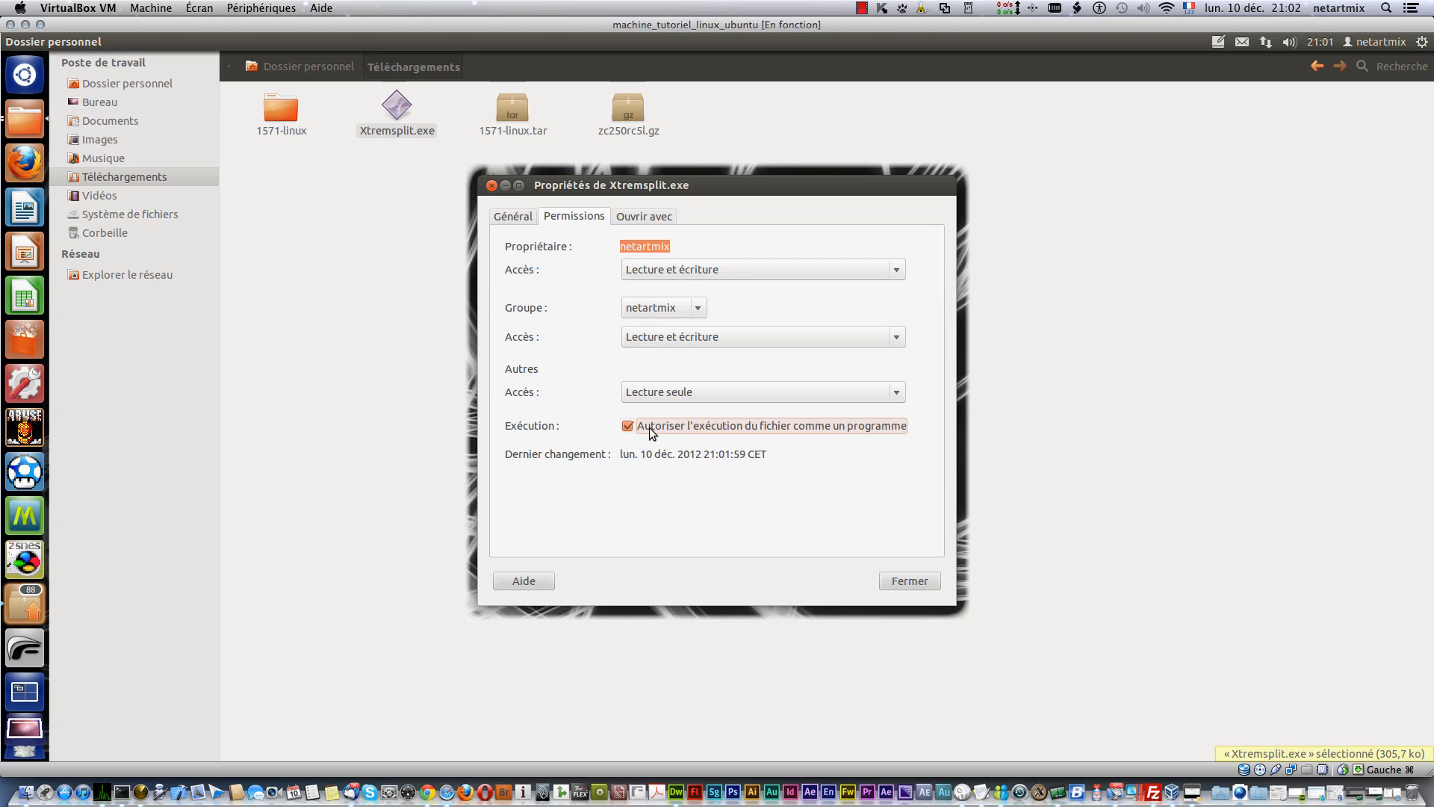
click(898, 579)
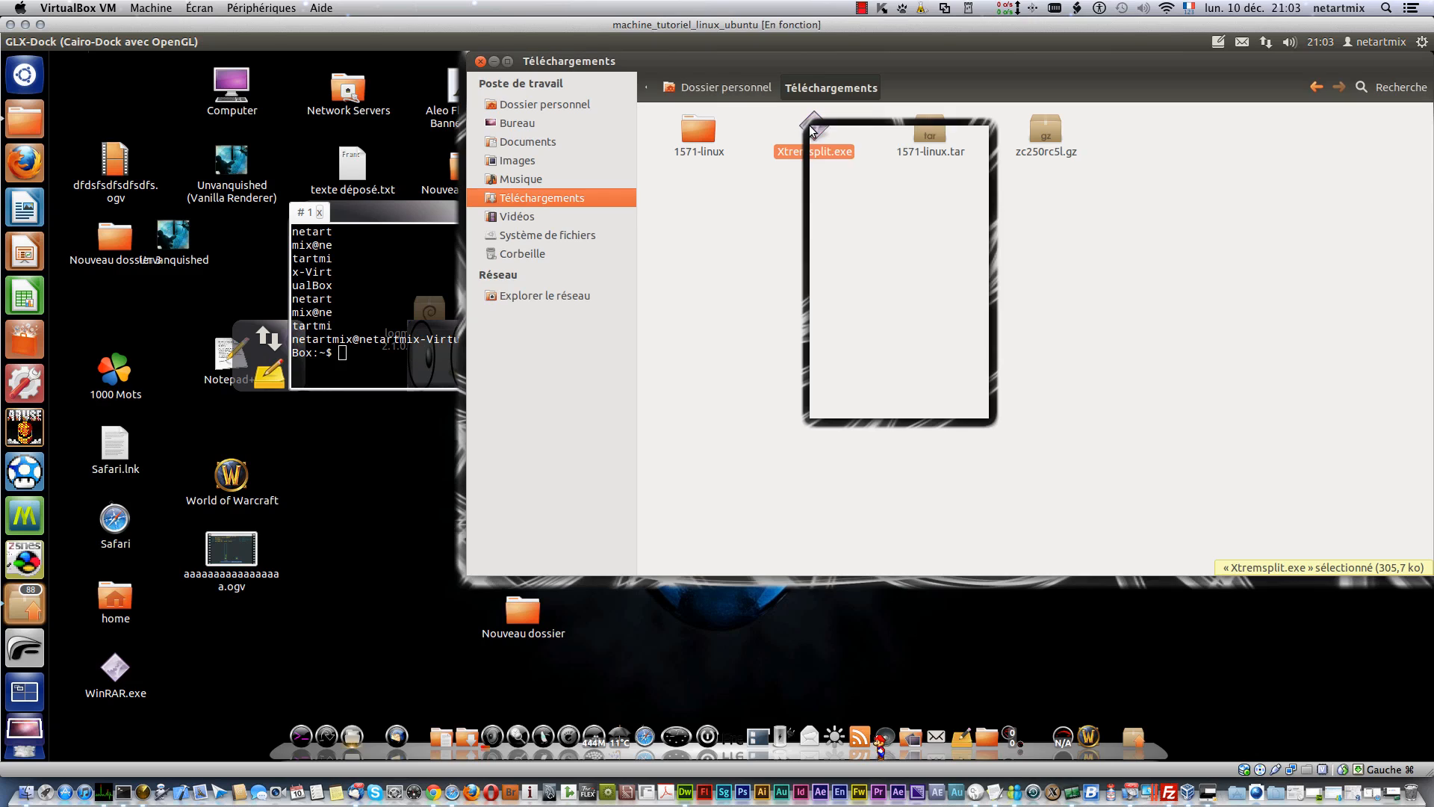
Step: Open Xtremsplit.exe with the Wine Windows program loader
right_click(817, 133)
mouse_move(934, 162)
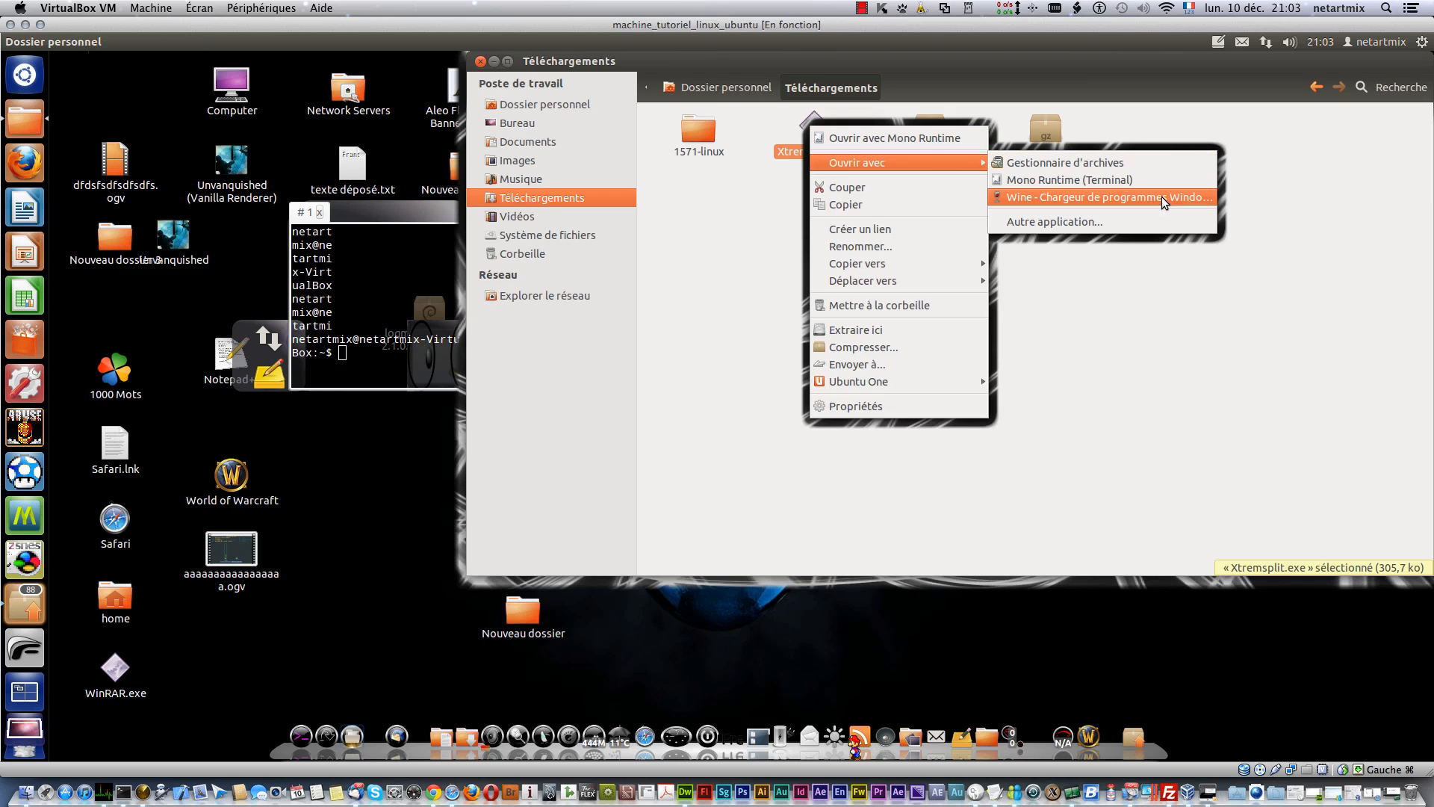
click(1123, 198)
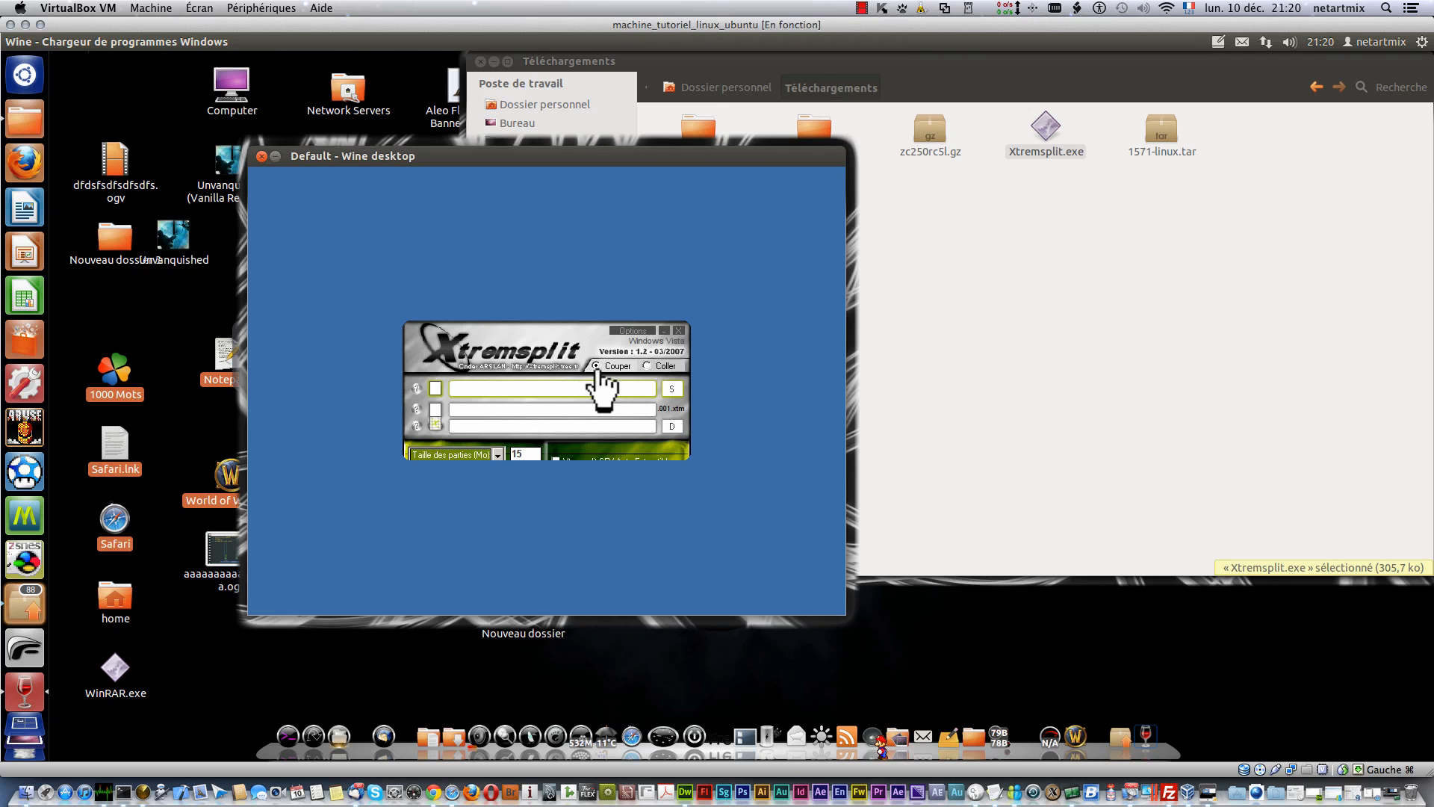
Step: Keep Xtremsplit in Couper mode and load zc250rc5l.gz from Téléchargements as the source file
click(647, 365)
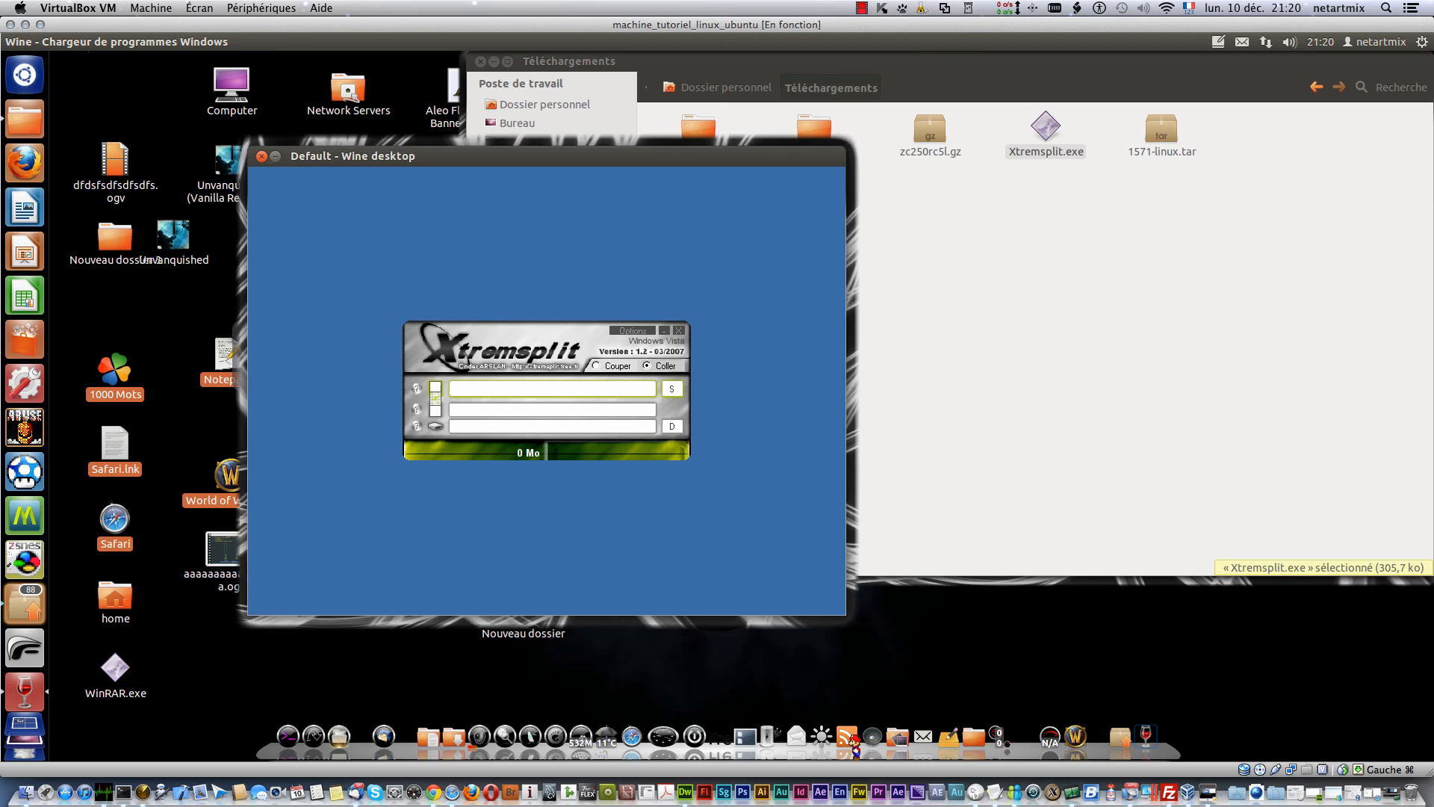
click(597, 365)
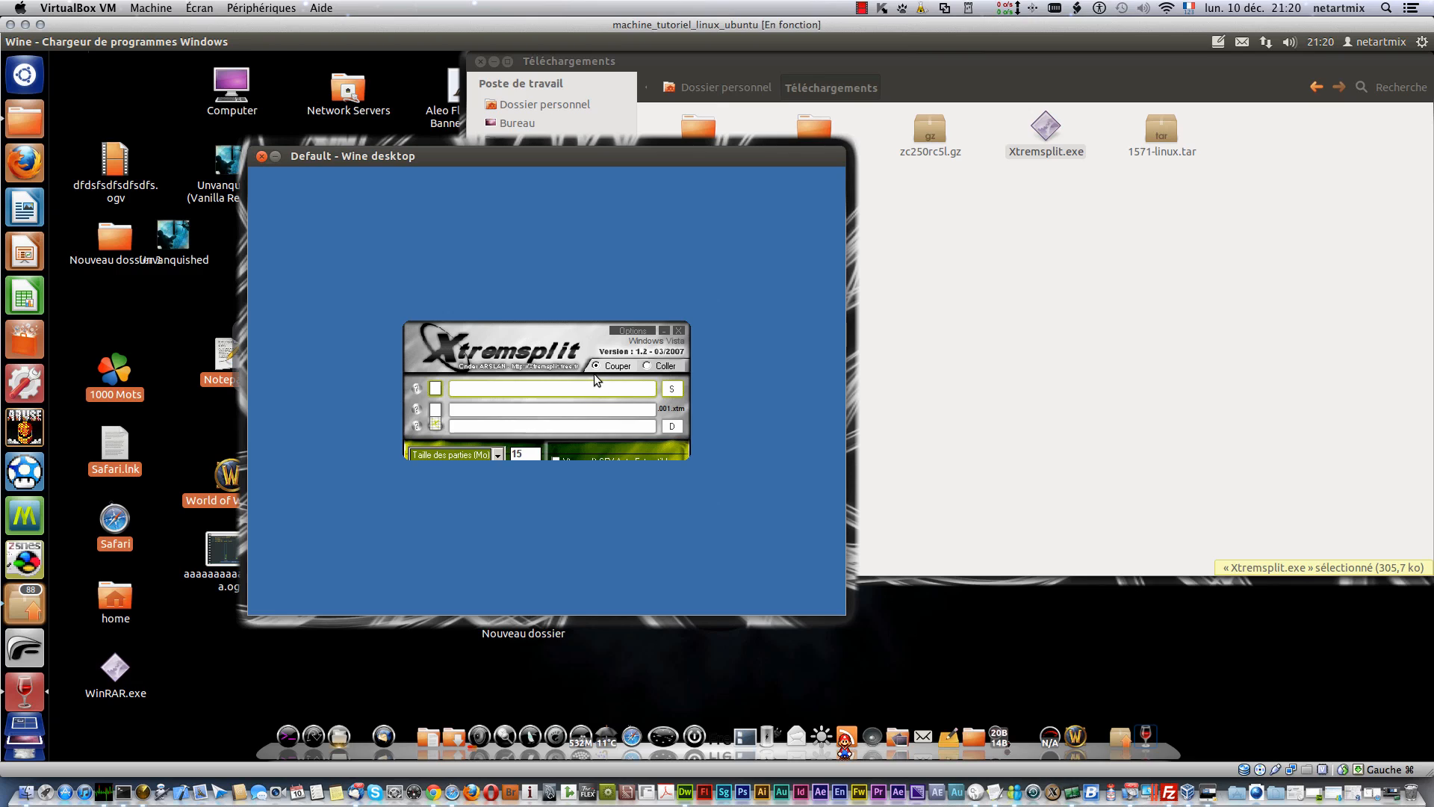
click(670, 390)
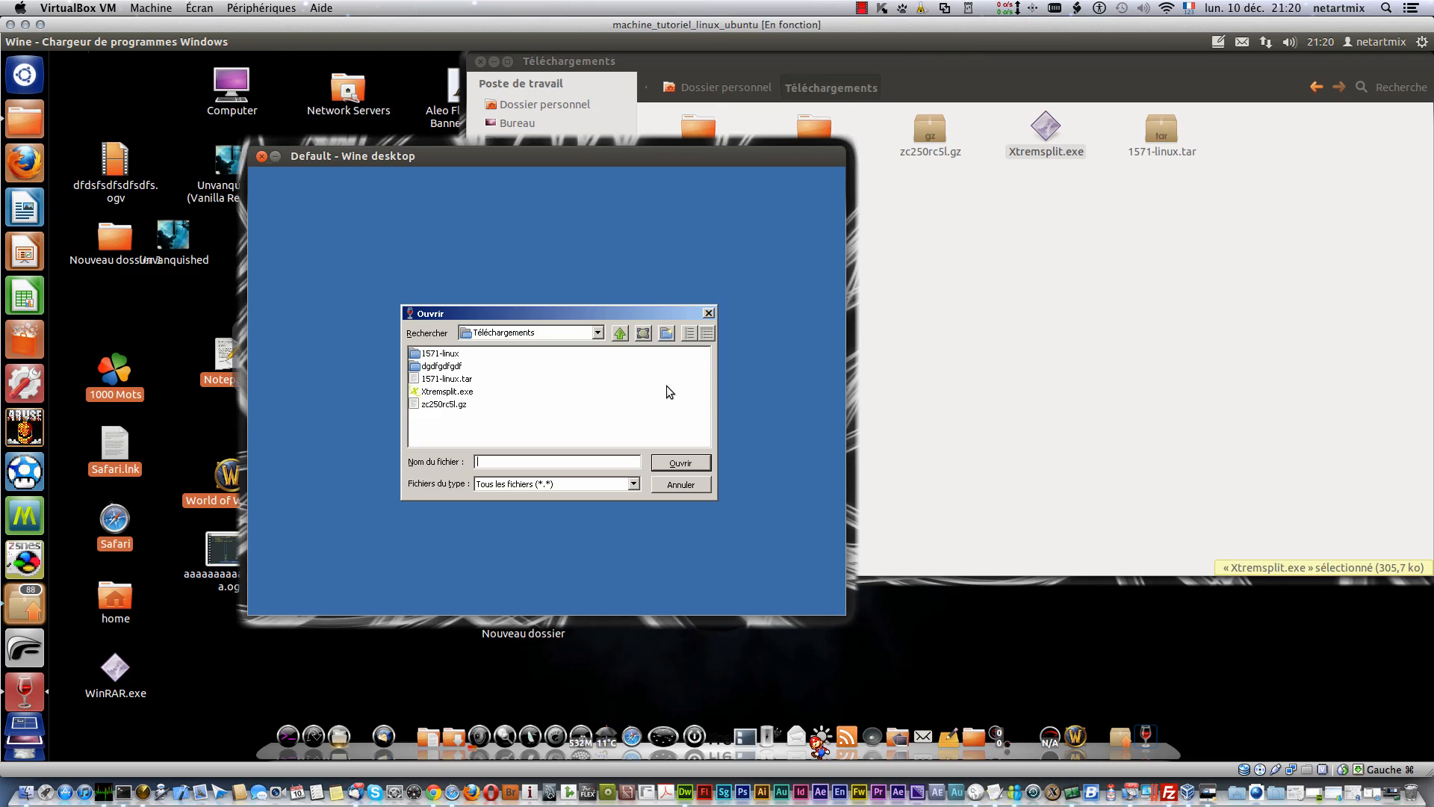
click(432, 407)
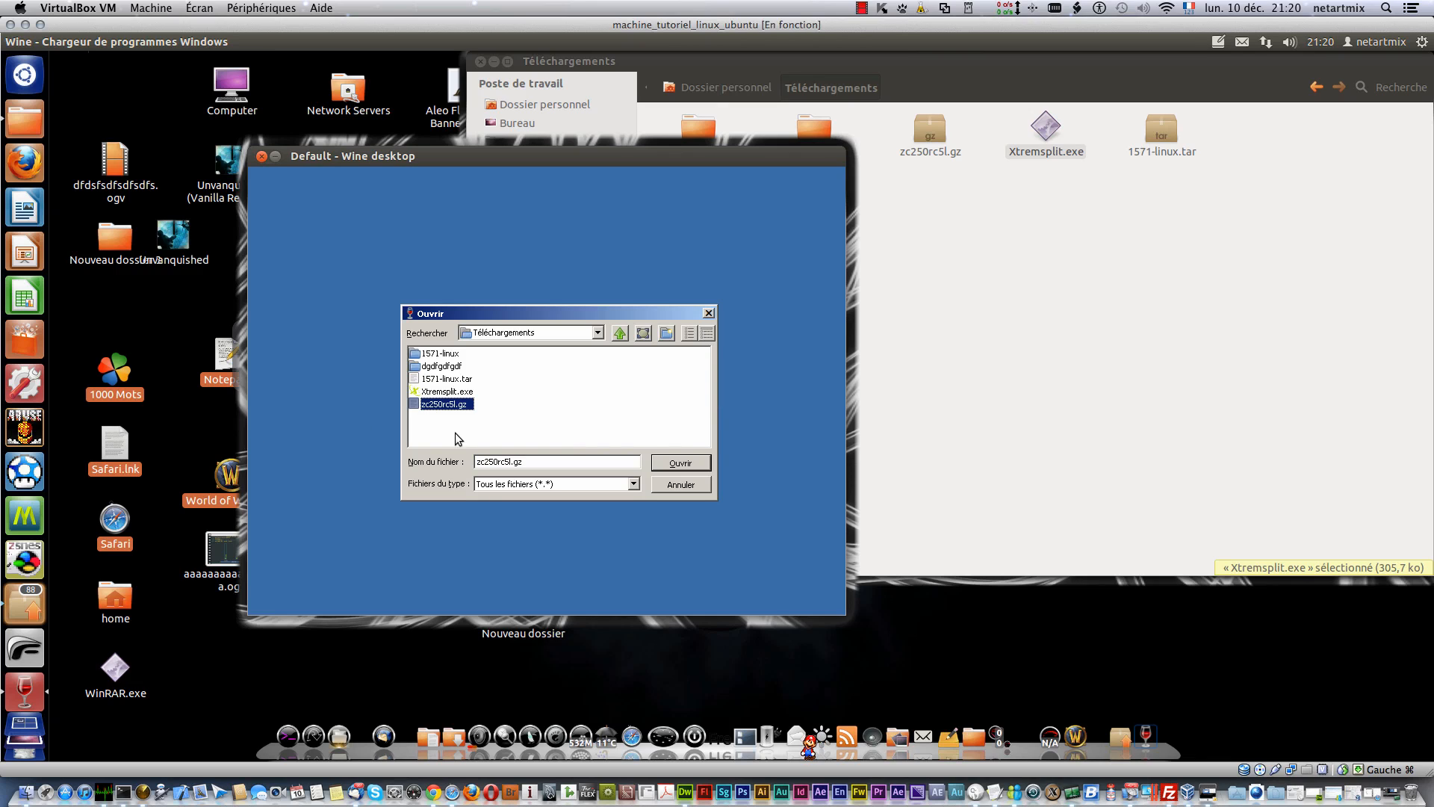
click(661, 464)
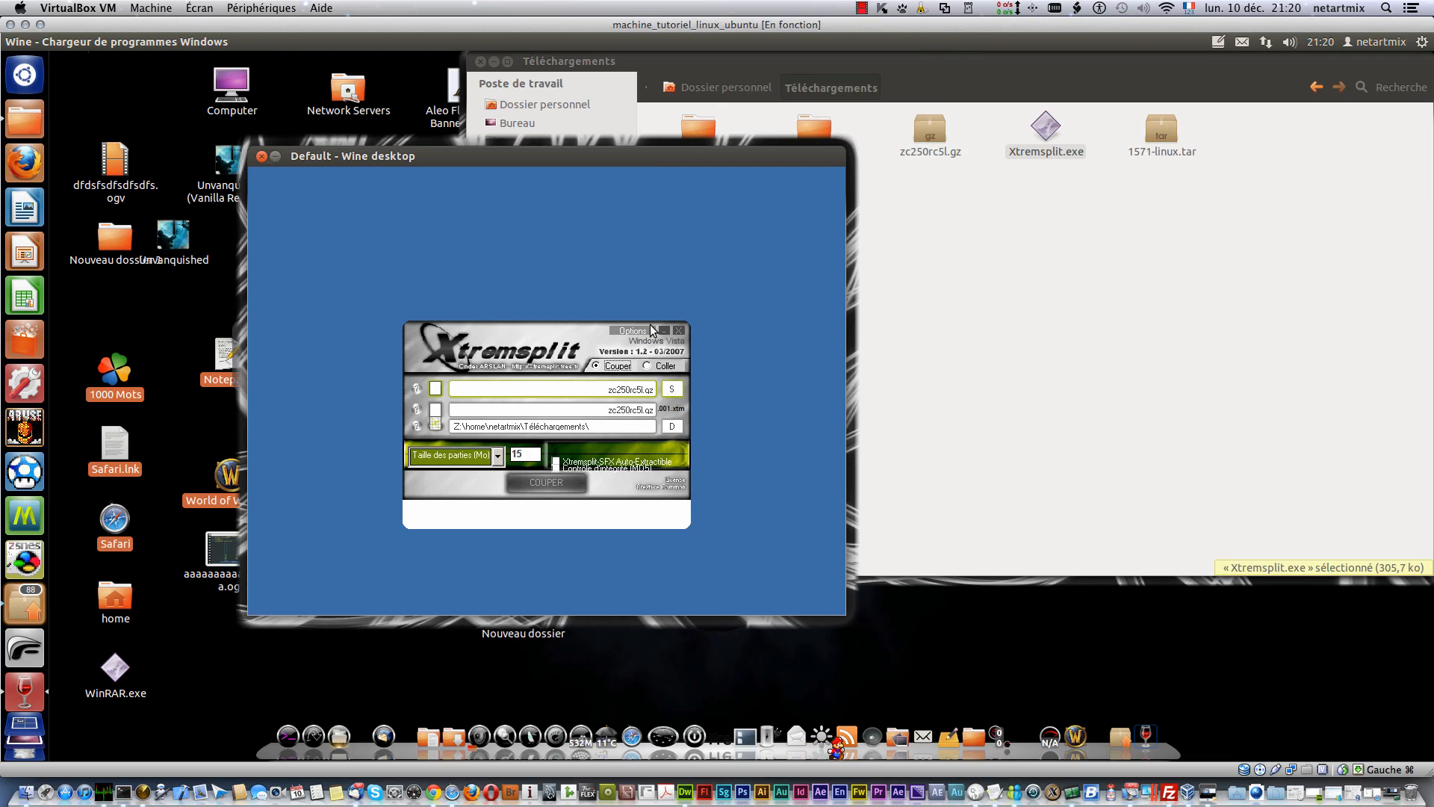
Step: Set the split method to Nombre de parties with a value of 2 and split the loaded file
key(super+Tab)
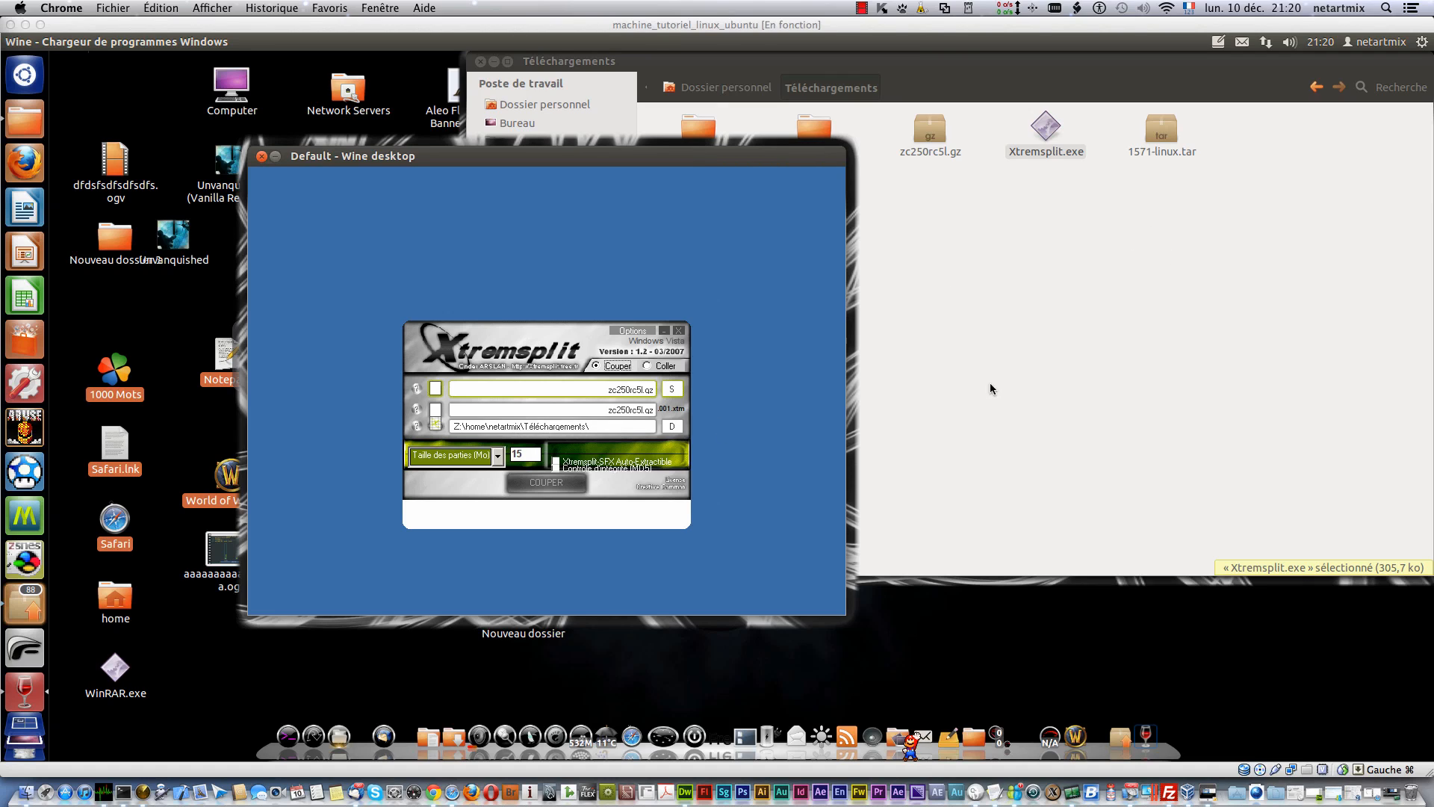
click(499, 457)
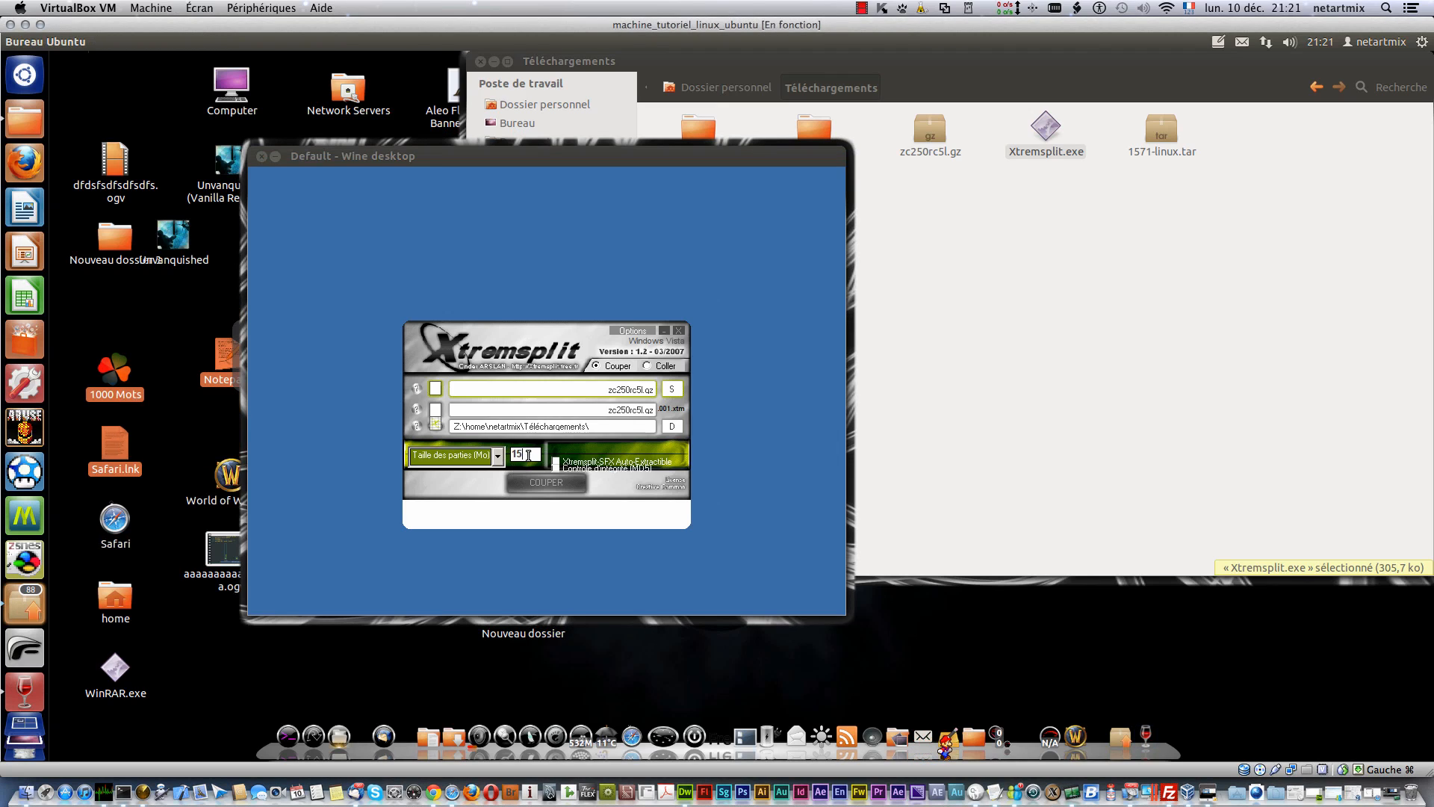
drag(530, 456, 508, 457)
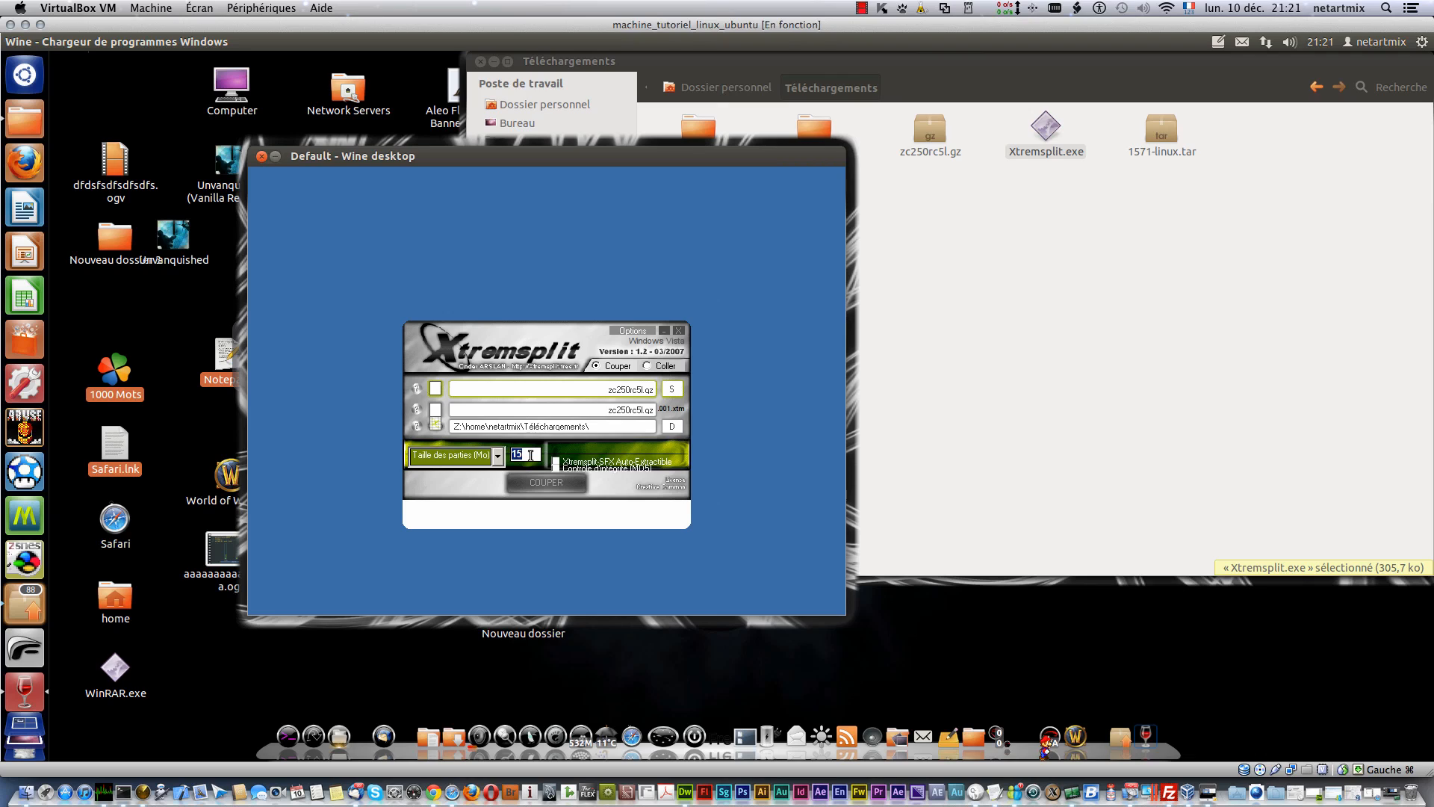
click(498, 455)
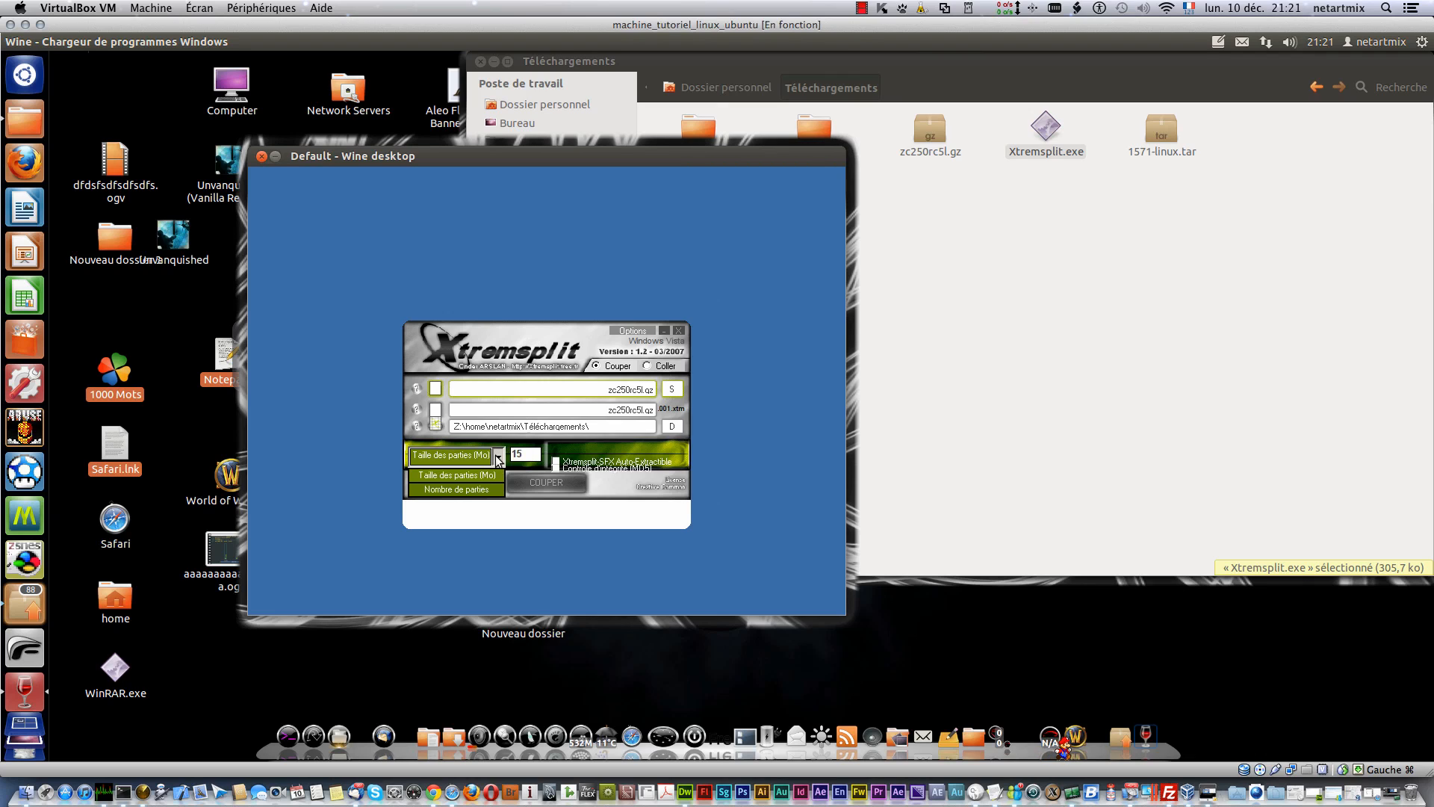
click(463, 490)
drag(502, 455, 497, 454)
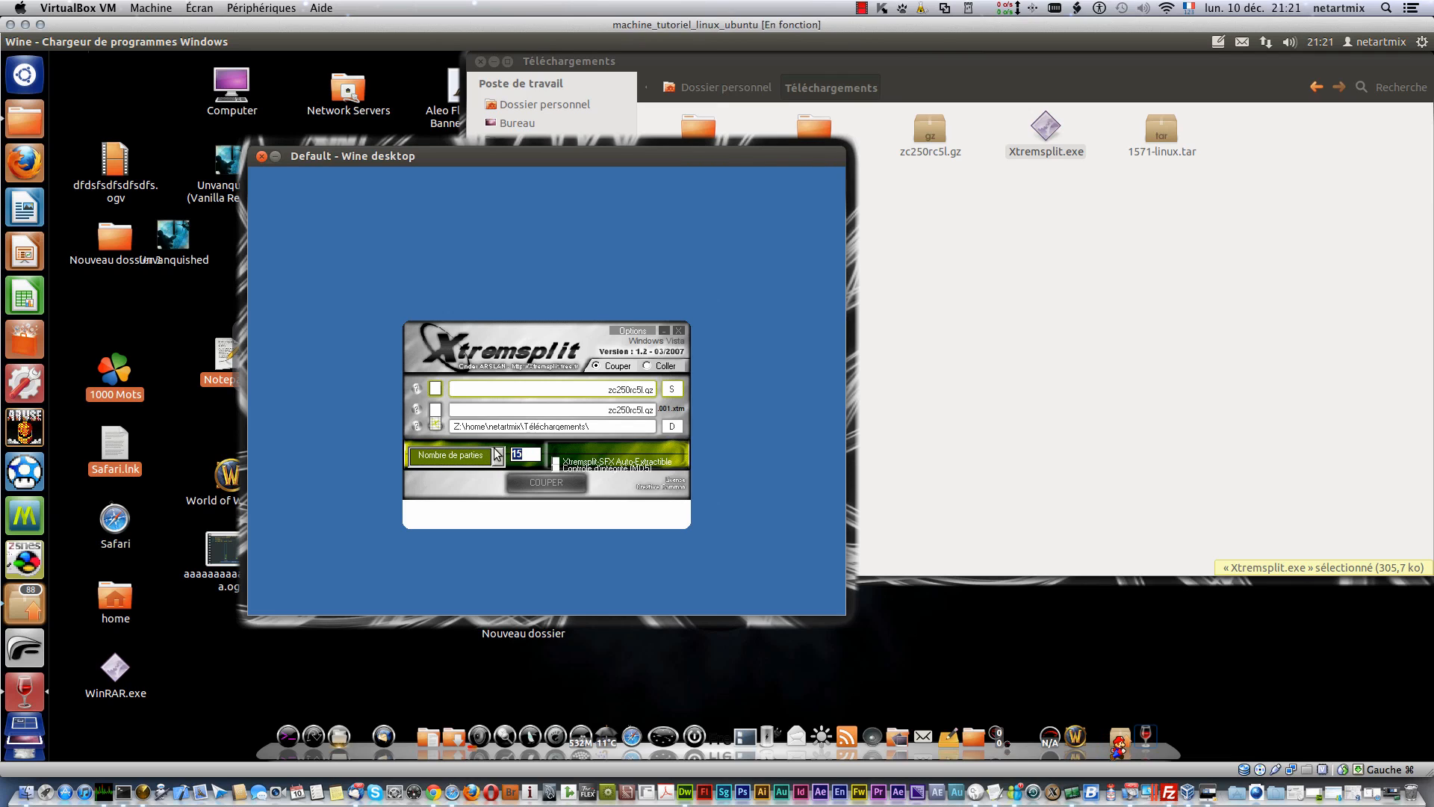
text(2)
click(555, 484)
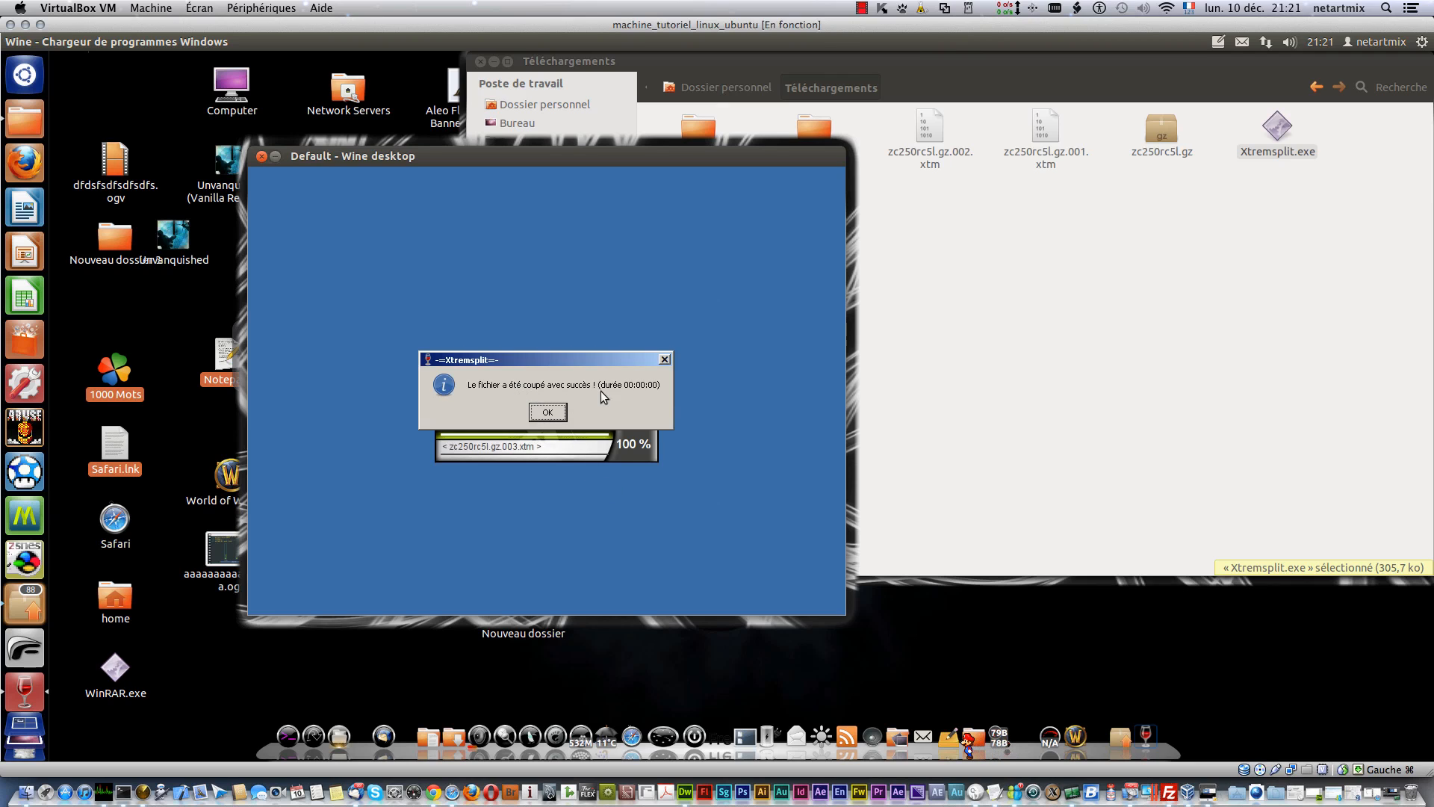
Step: Dismiss the completion message and move the original zc250rc5l.gz out of Téléchargements into the 1571-linux folder
click(548, 412)
drag(1073, 207, 933, 130)
click(1095, 276)
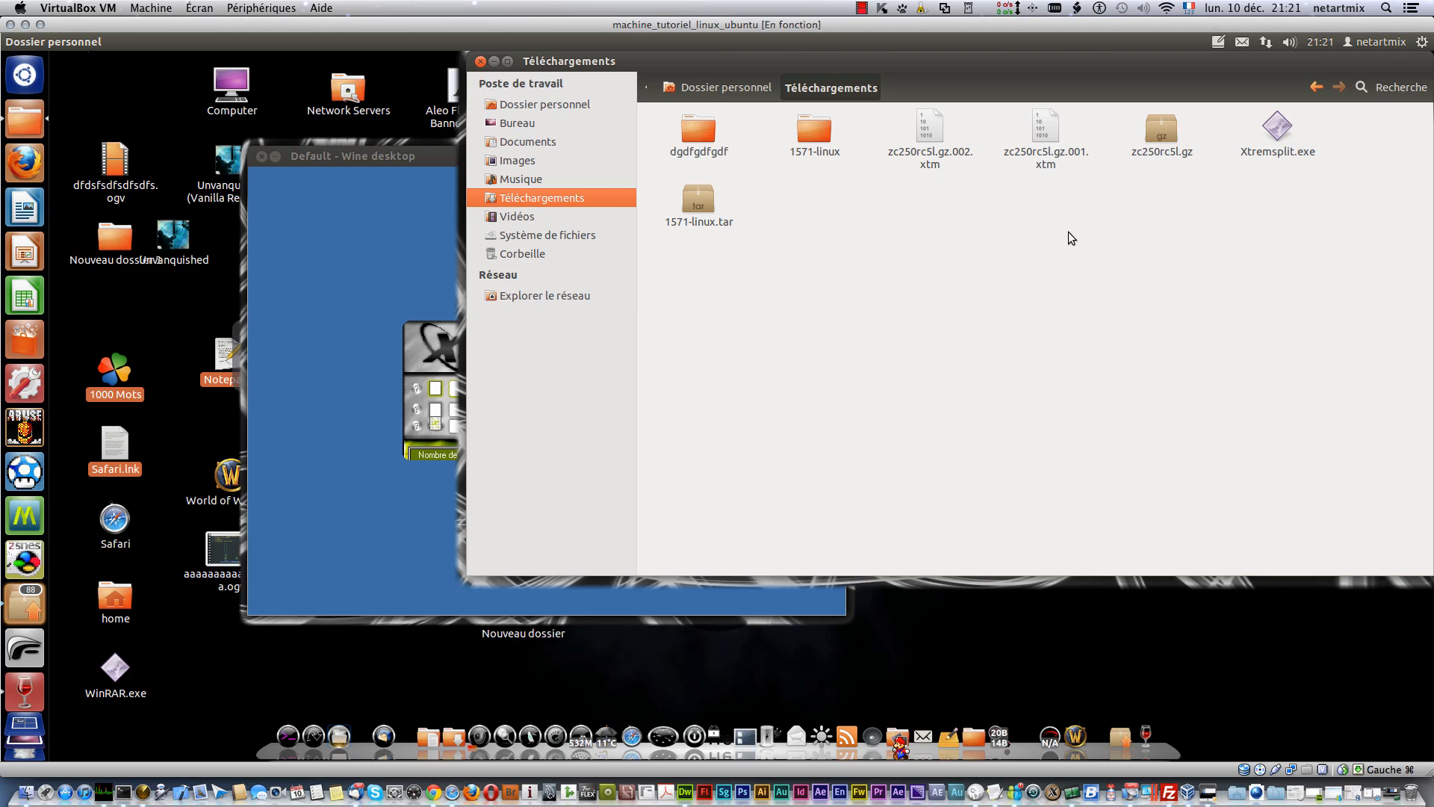
drag(1057, 196, 897, 118)
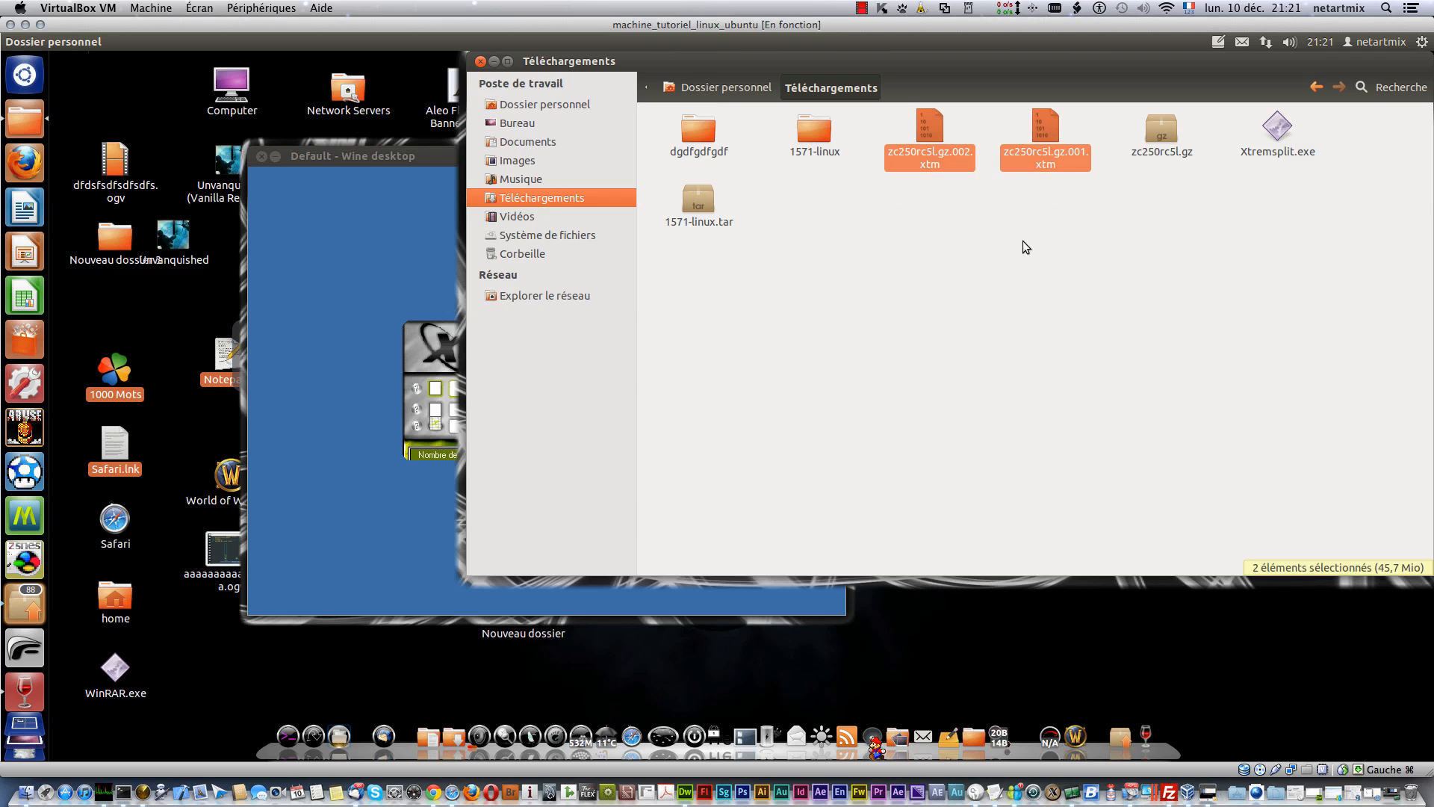
click(1023, 240)
drag(1157, 124, 794, 140)
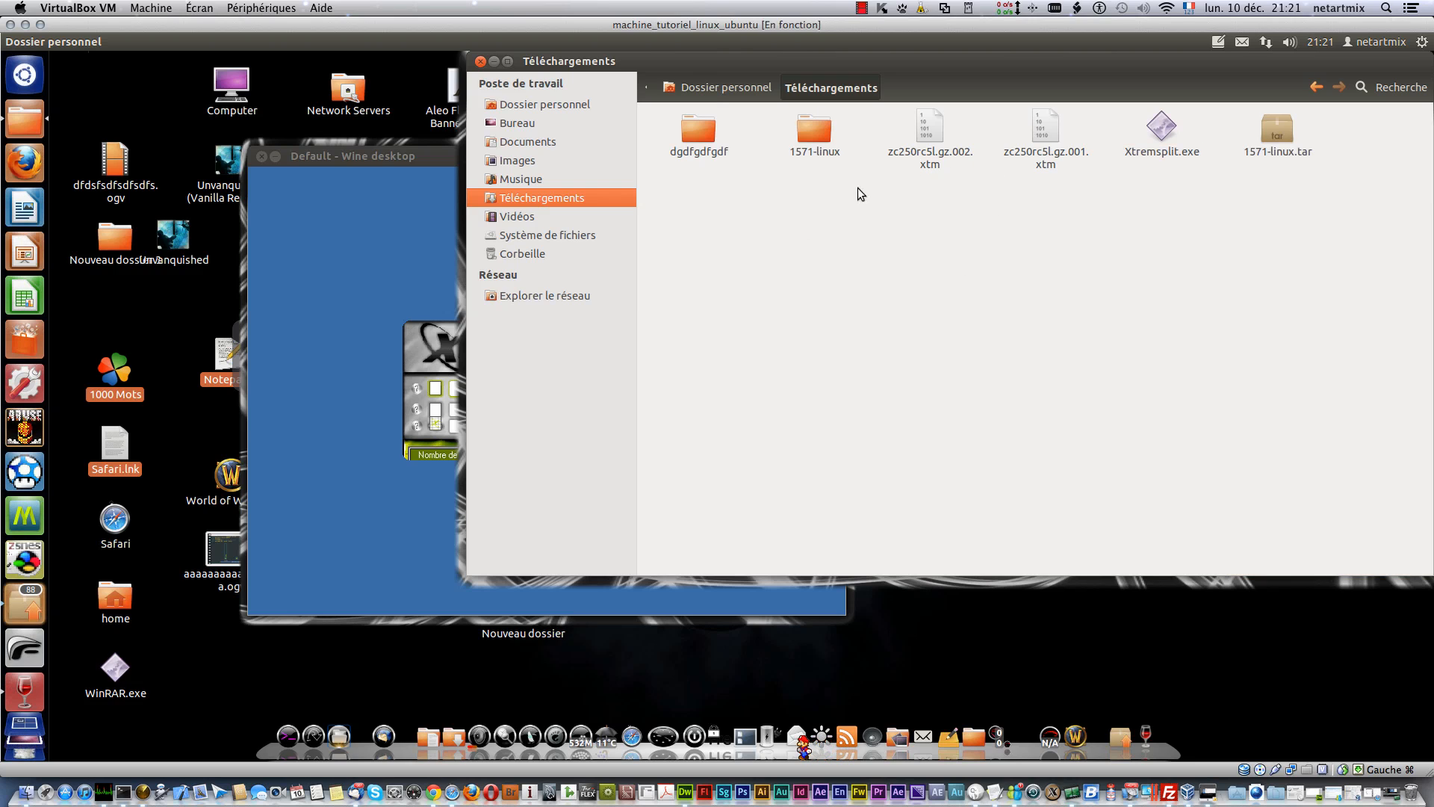
Step: Return to Xtremsplit and switch it to Coller mode for rejoining files
click(424, 334)
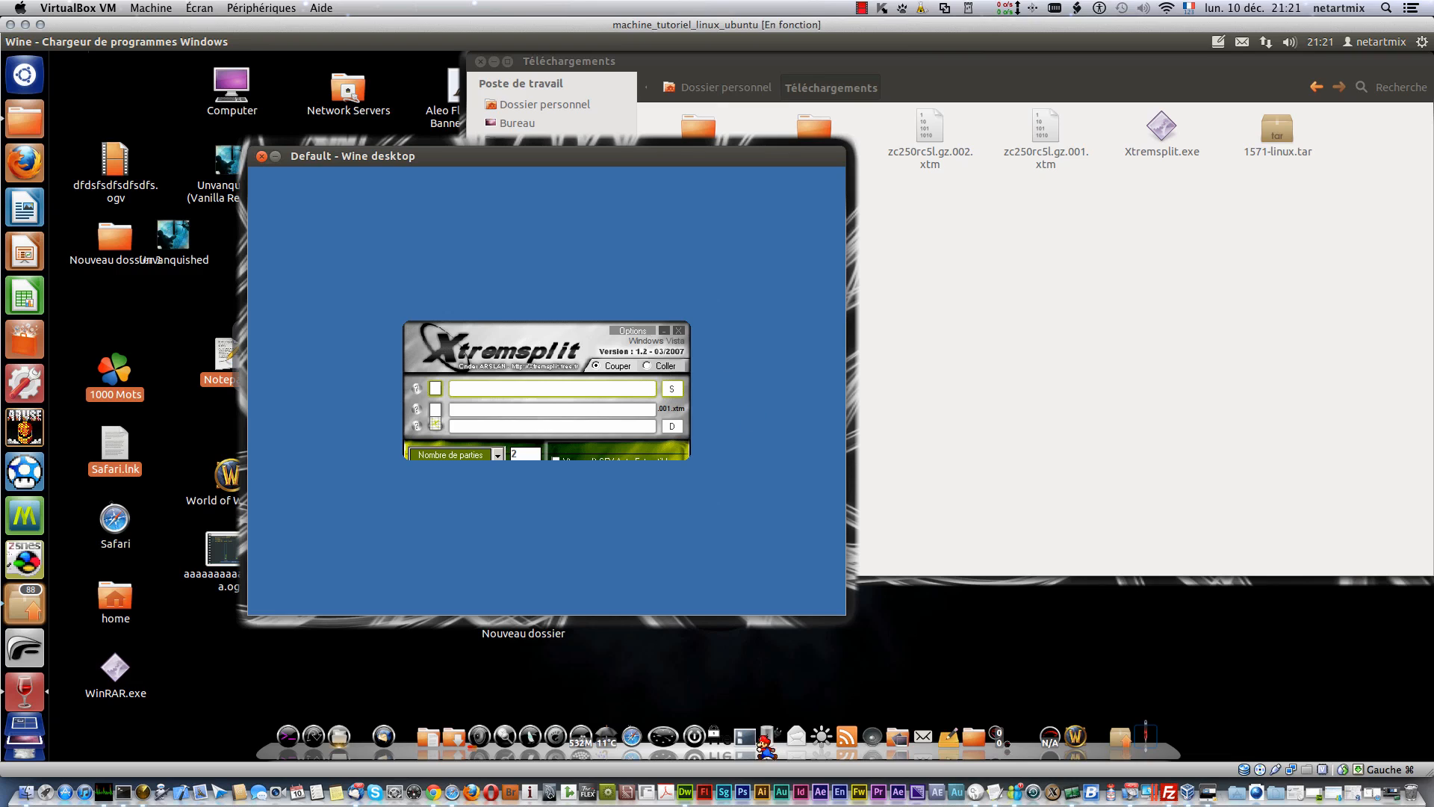
click(655, 388)
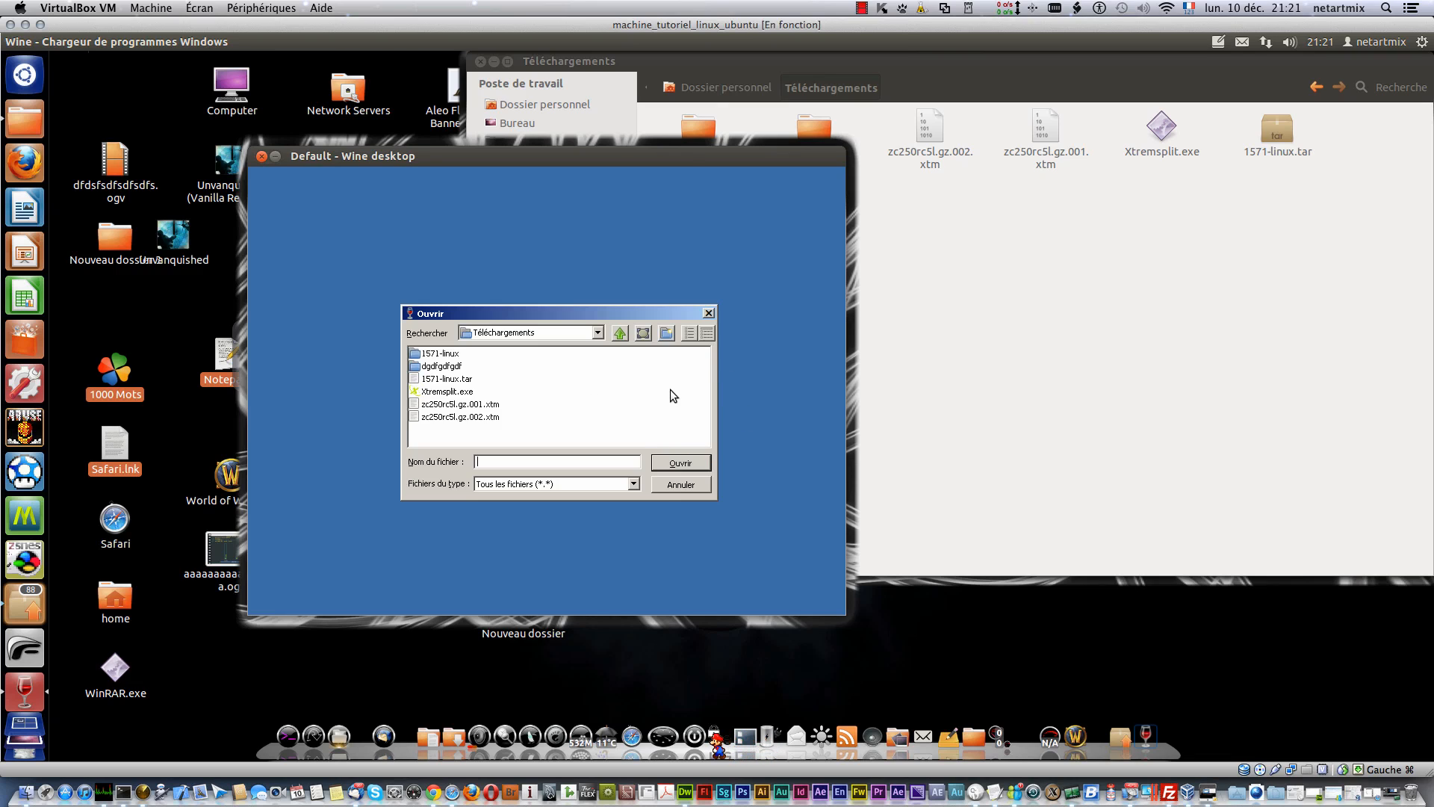
click(680, 486)
click(658, 366)
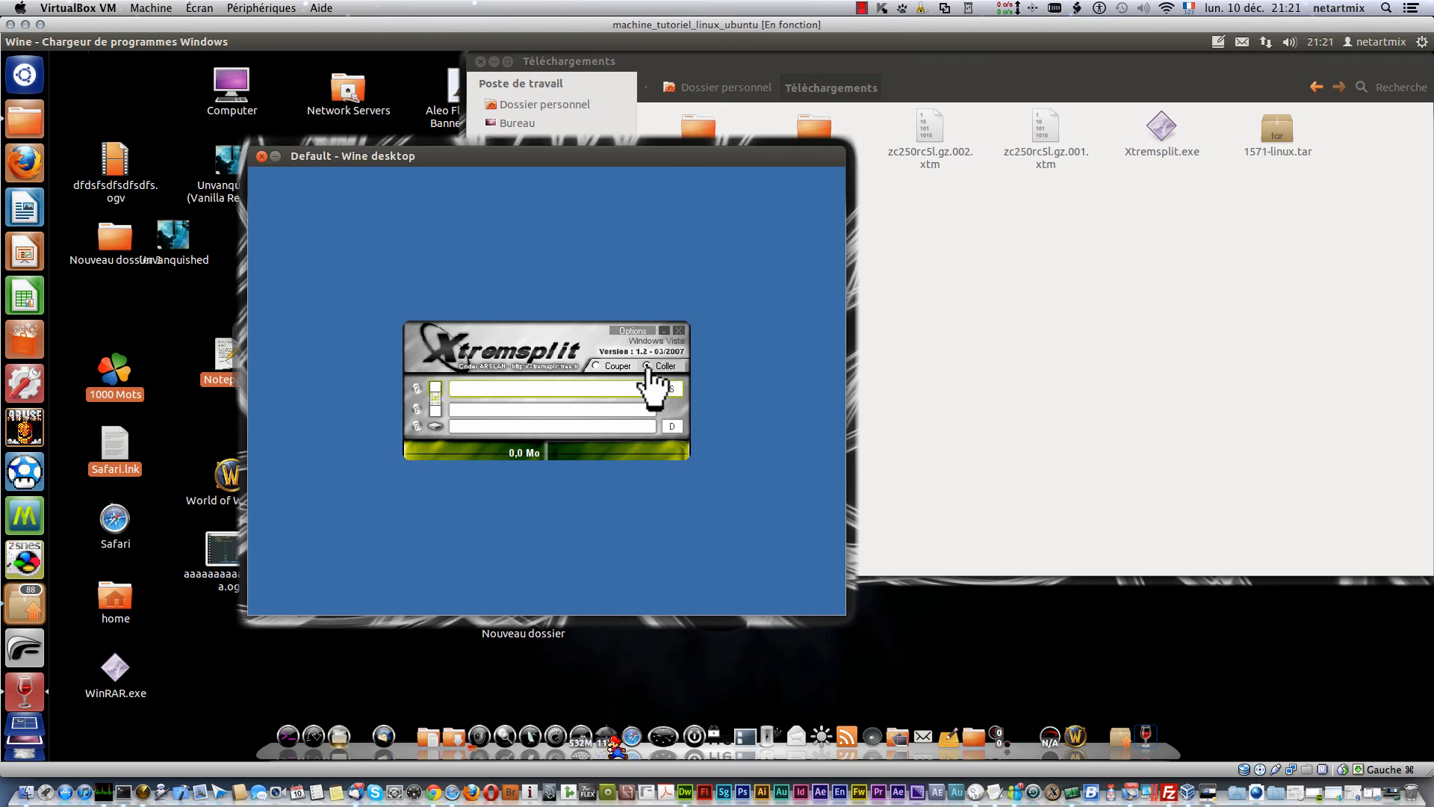
Step: Load zc250rc5l.gz.001.xtm from Téléchargements and rejoin the parts into zc250rc5l.gz in the same folder, dismissing the completion message
click(669, 387)
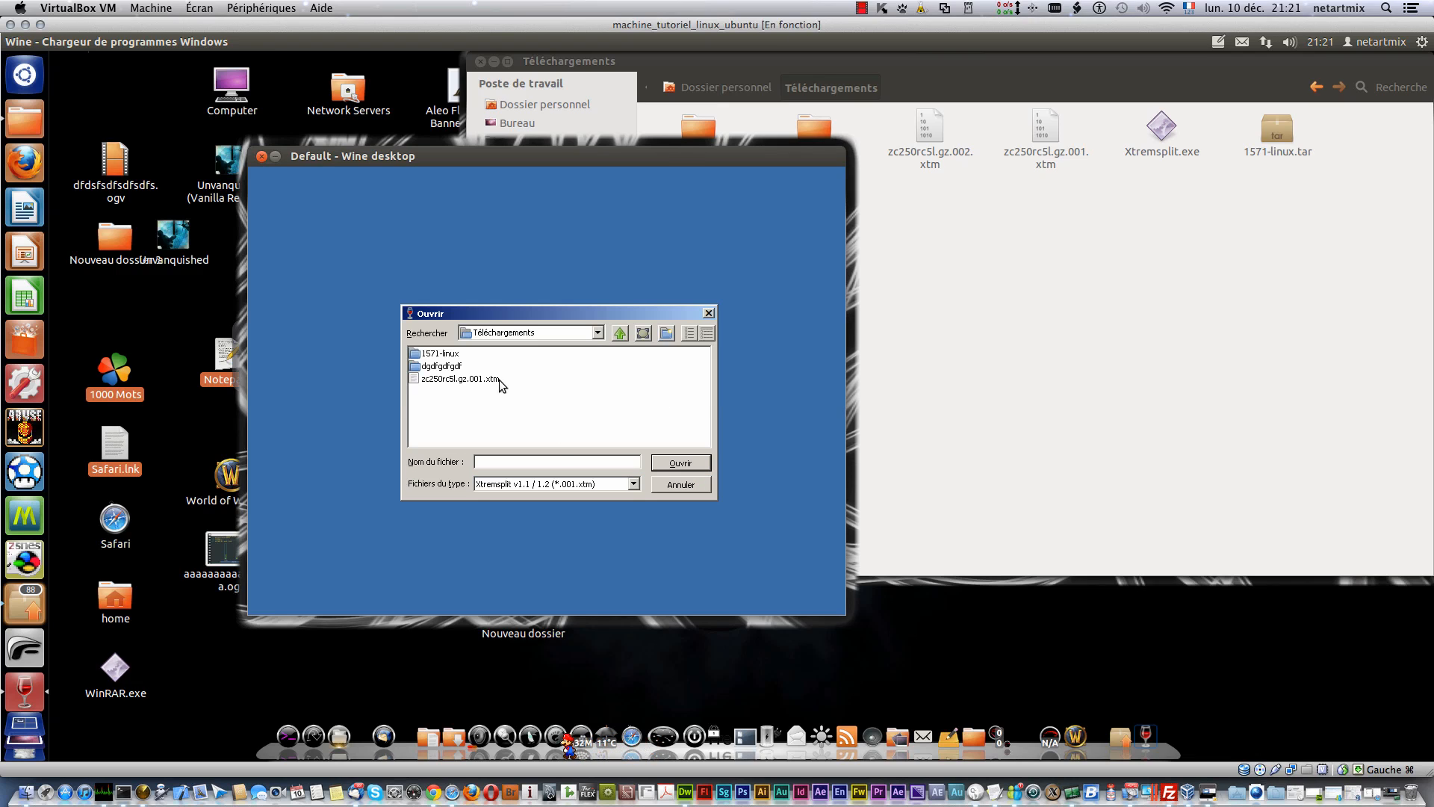
click(495, 379)
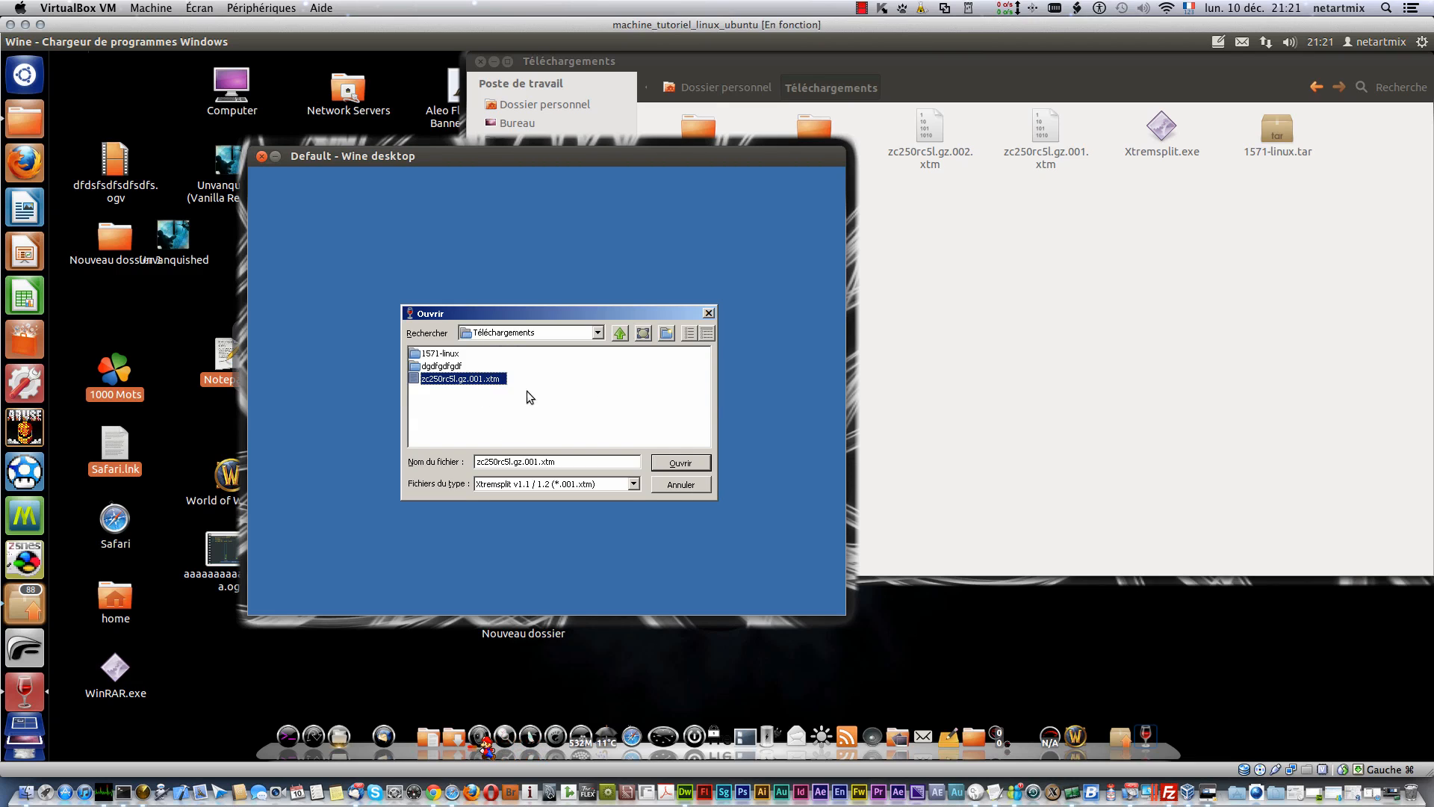
click(680, 462)
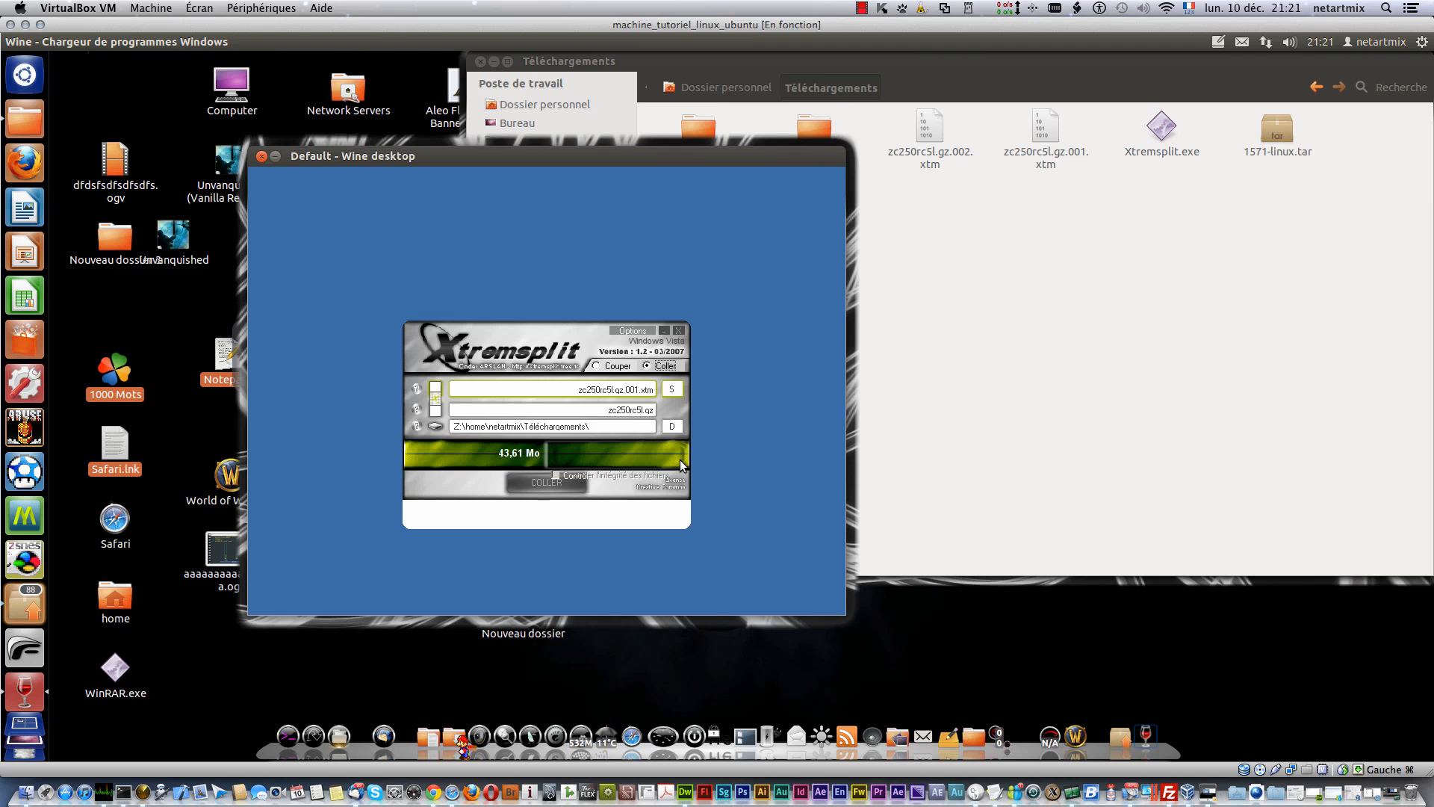
click(531, 484)
click(547, 413)
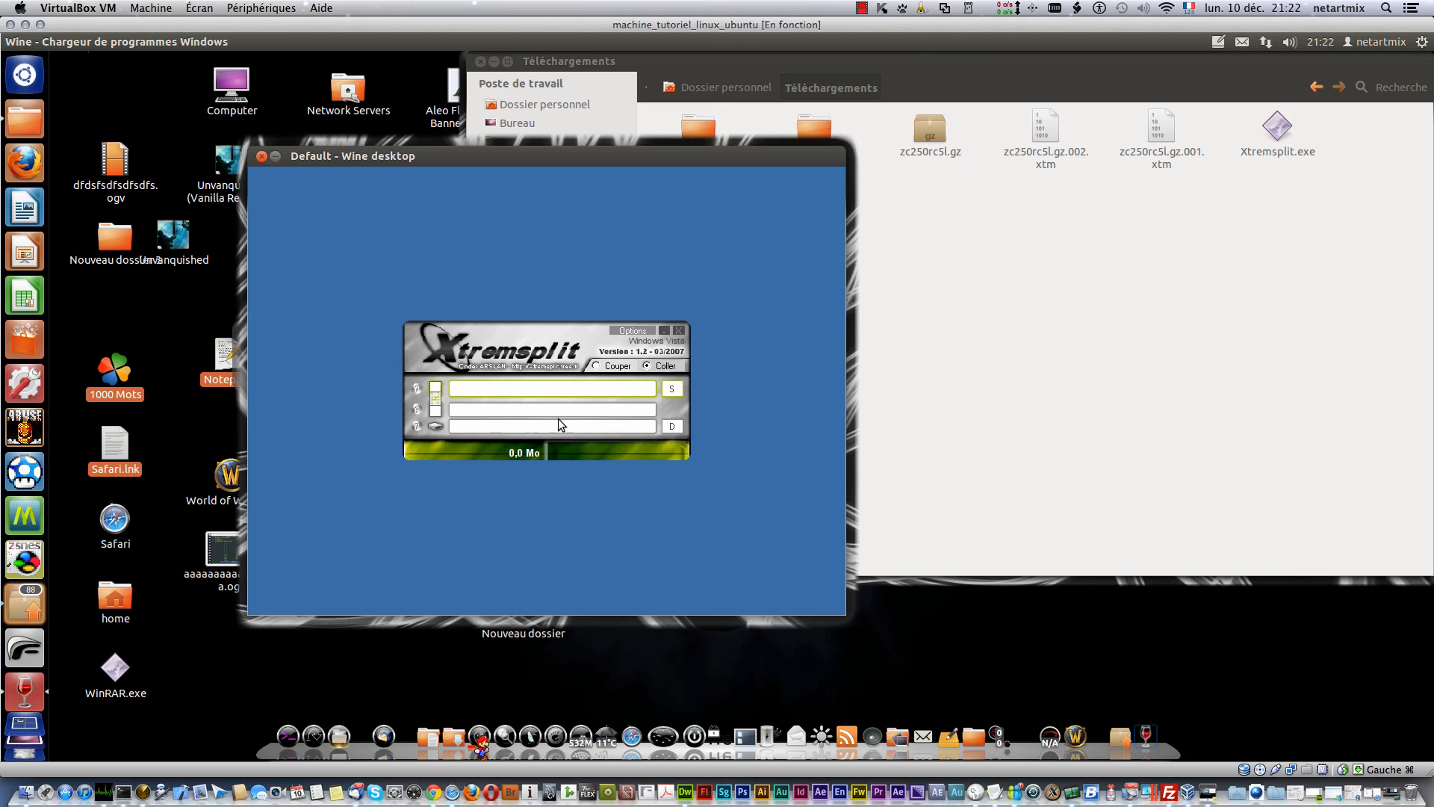
Step: Bring the Téléchargements folder forward and select the rejoined zc250rc5l.gz to check it
click(1191, 440)
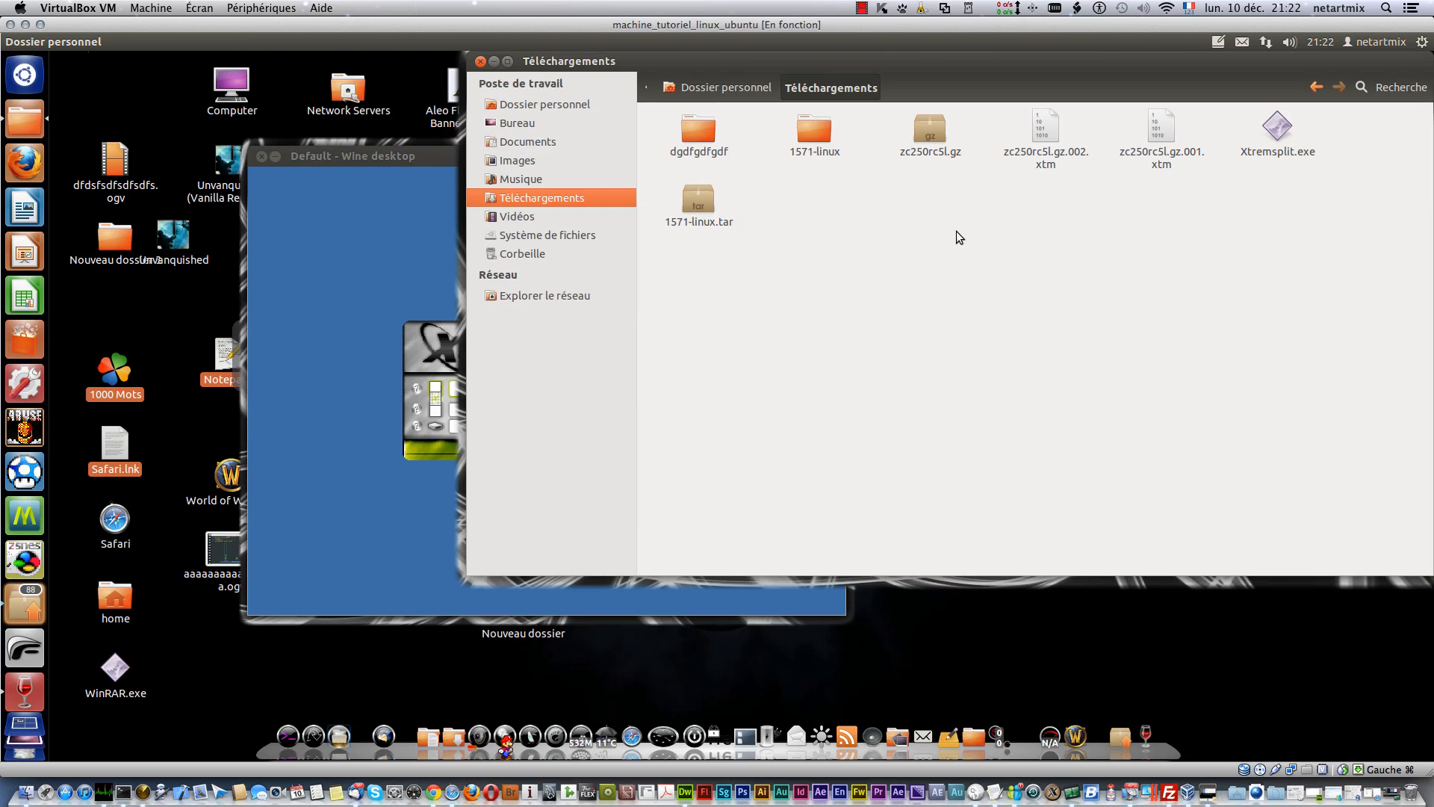
drag(957, 231, 917, 123)
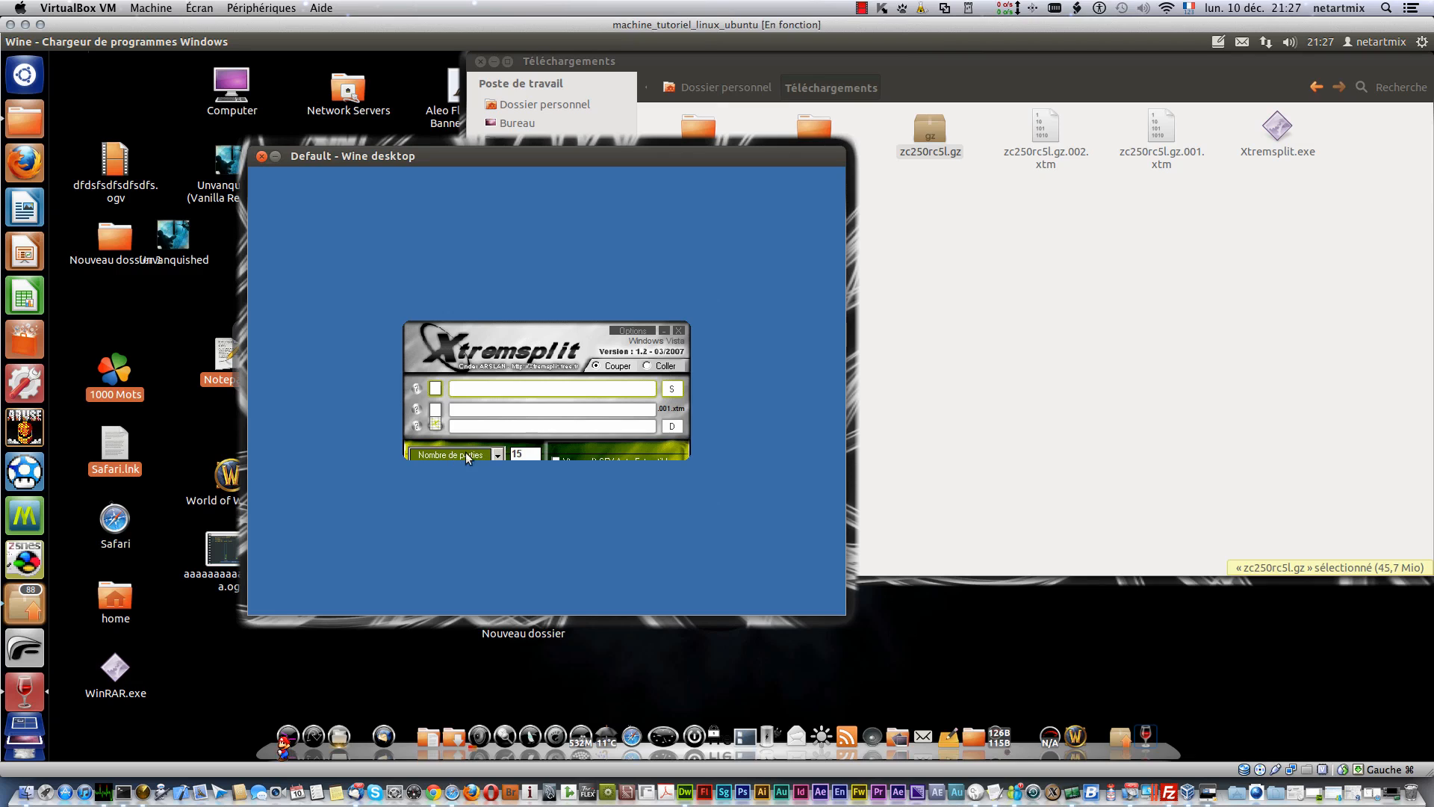
Step: Back in Xtremsplit's Couper mode, select the Nombre de parties value
click(525, 448)
double_click(531, 452)
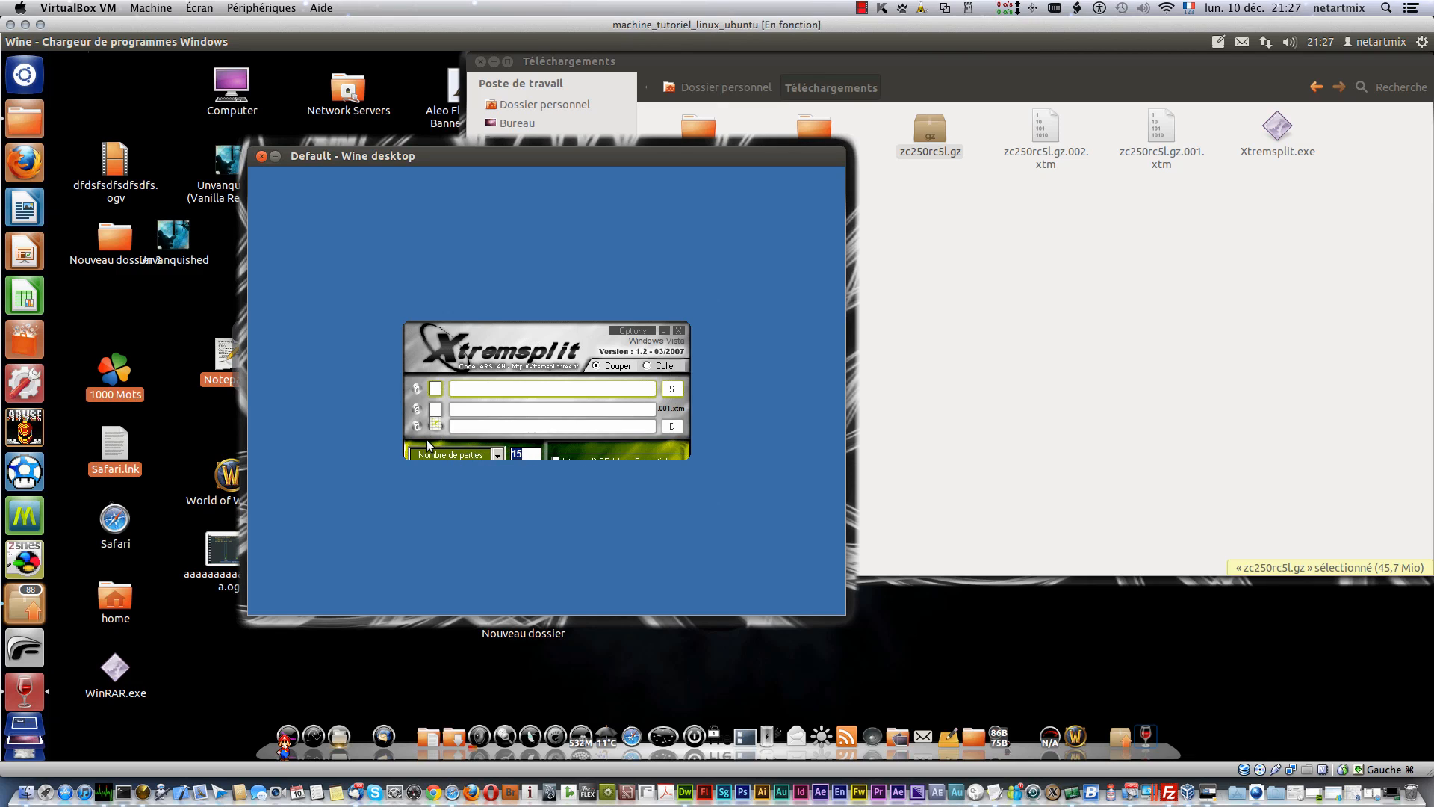